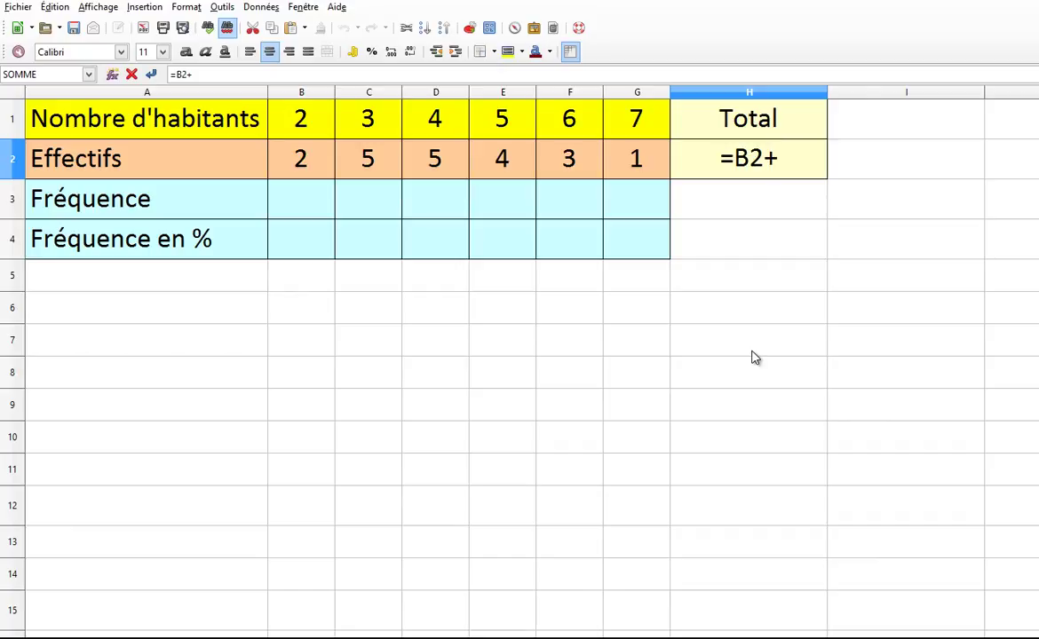
Complete the addition formula in H2 as =B2+C2+D2+E2+F2+G2 to total the Effectifs row
text(C2)
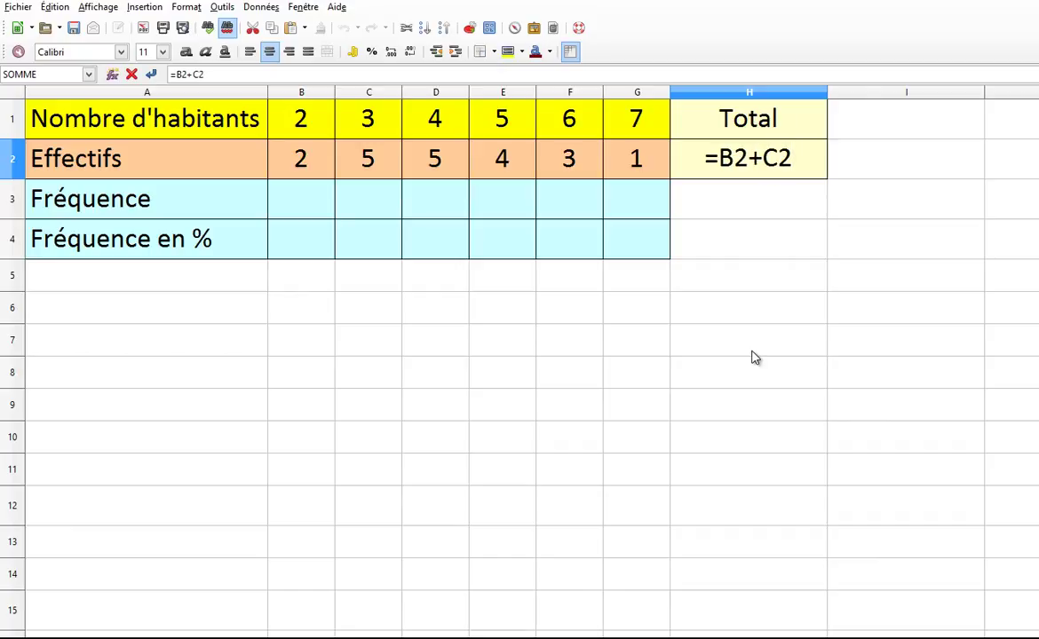
text(+)
text(D2)
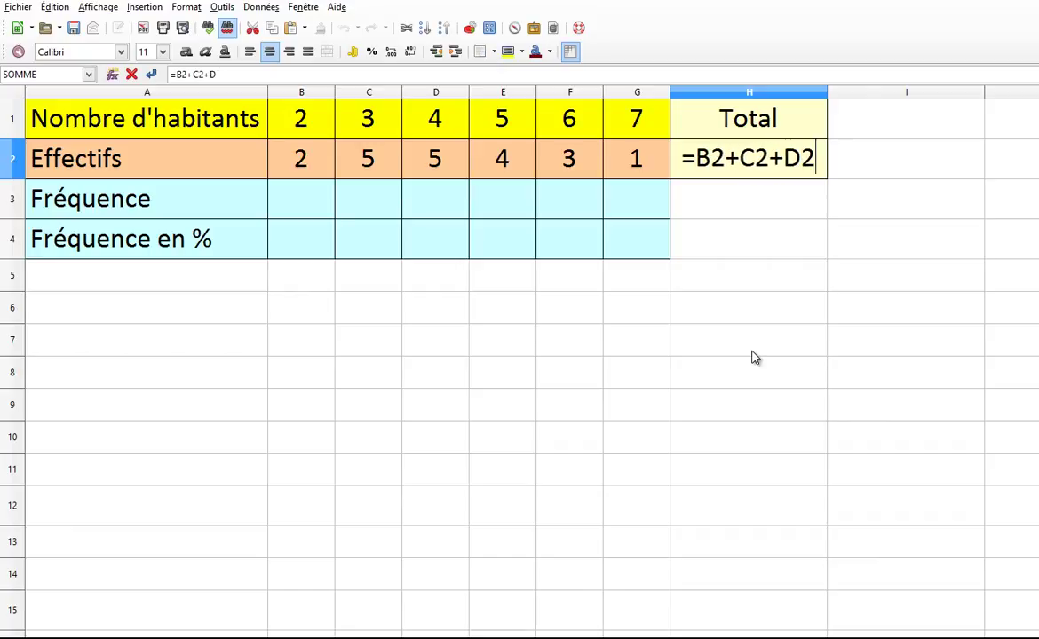
text(+E2)
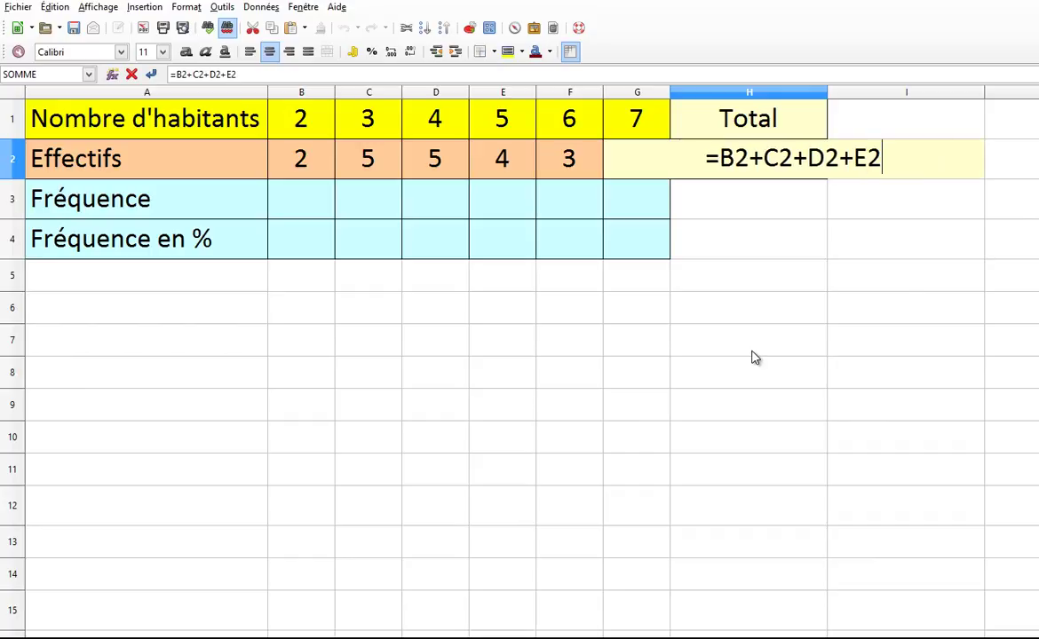
text(+F2+G)
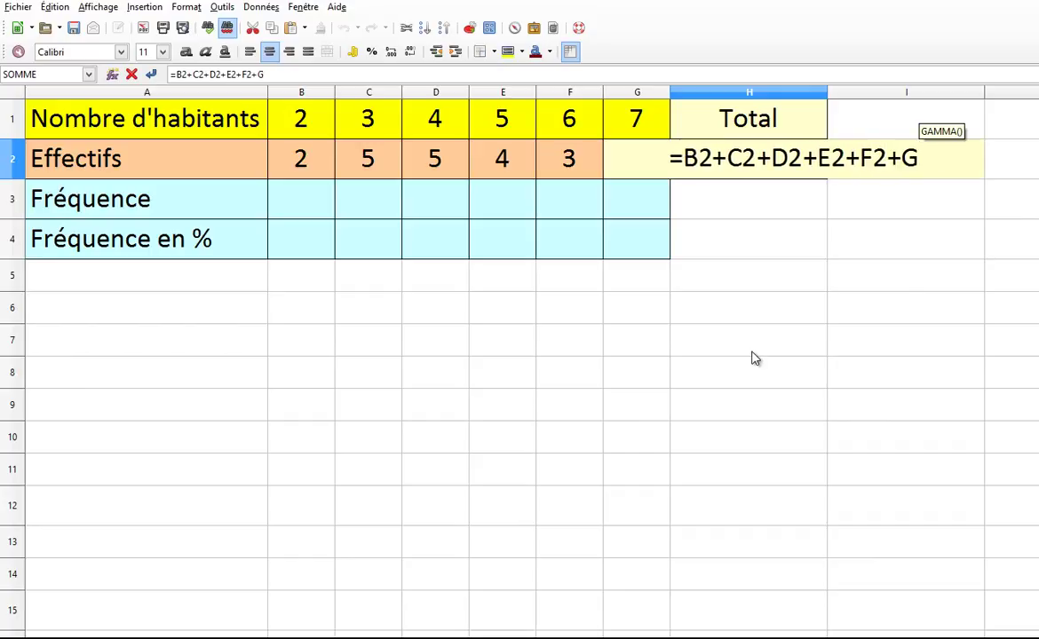
text(2)
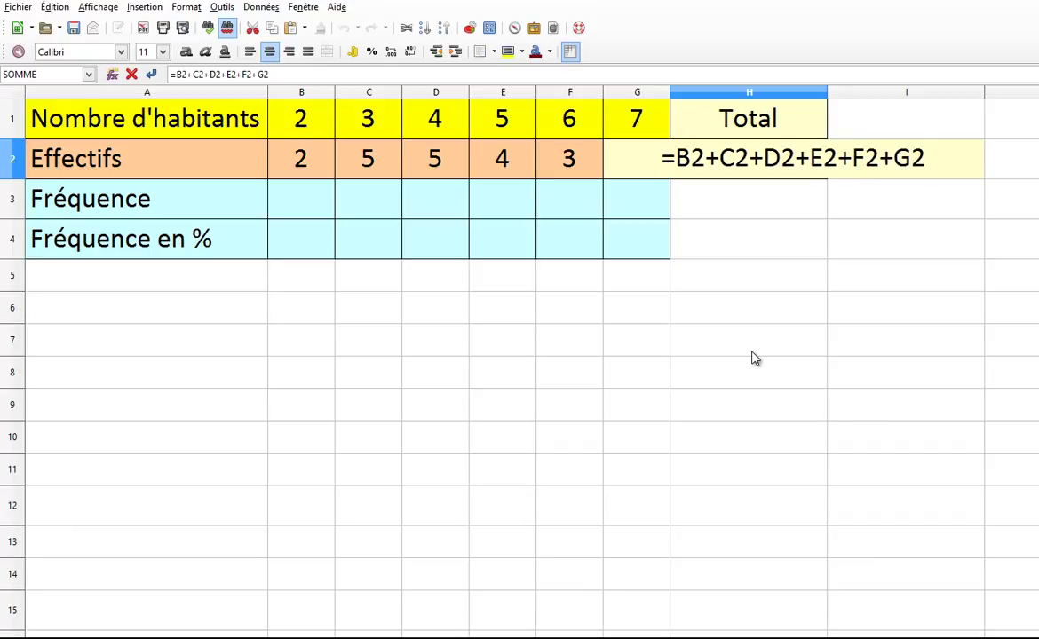
key(Return)
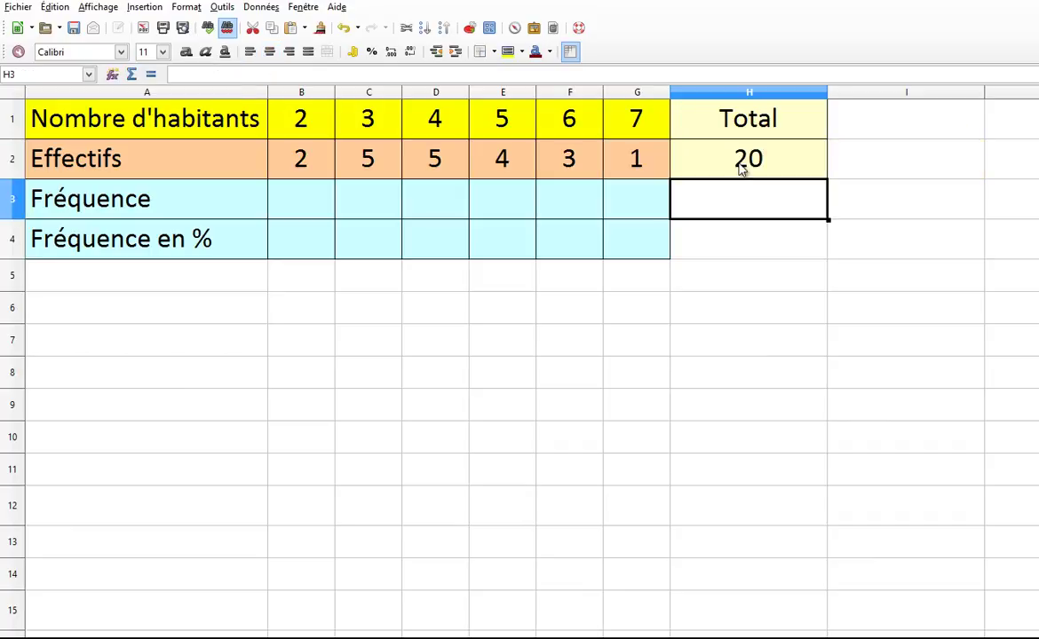
Replace the formula in the Total cell H2 with =SOMME(B2:G2)
double_click(743, 169)
drag(926, 159, 675, 160)
key(BackSpace)
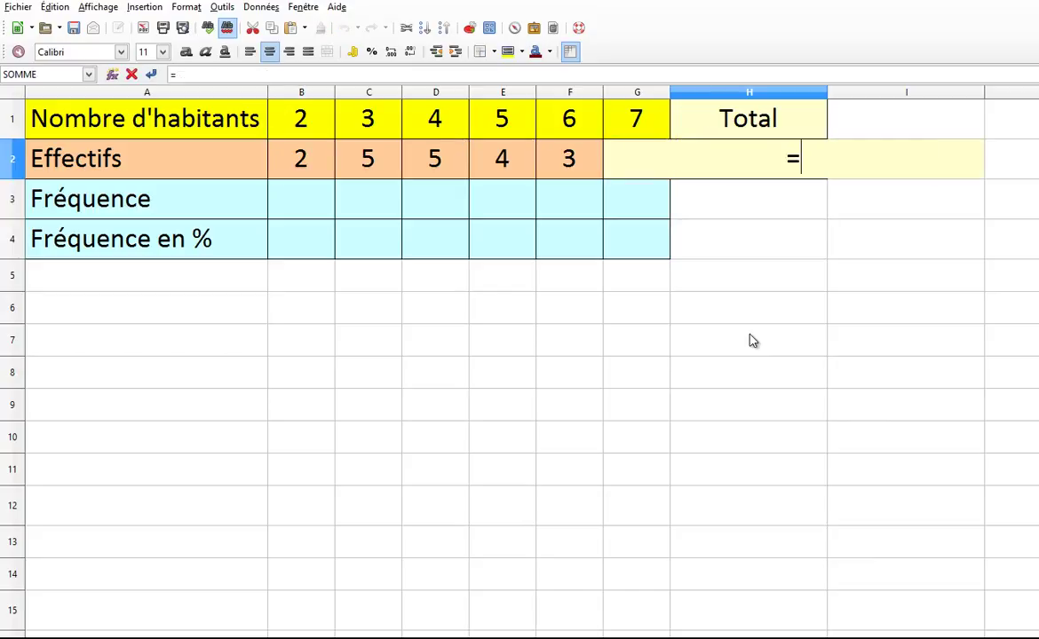
text(SOMME)
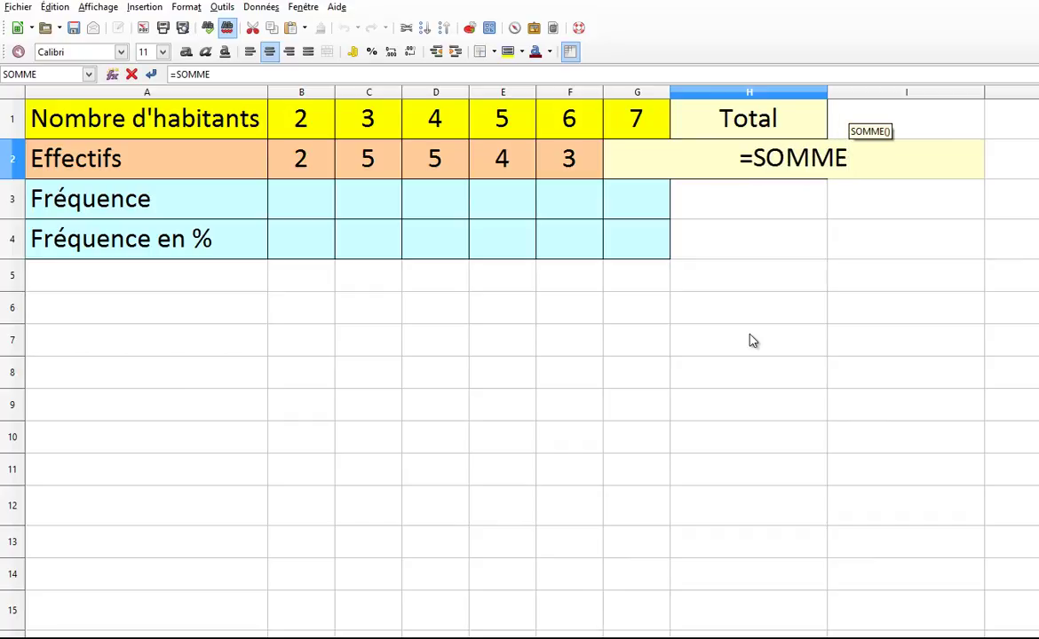
text((B)
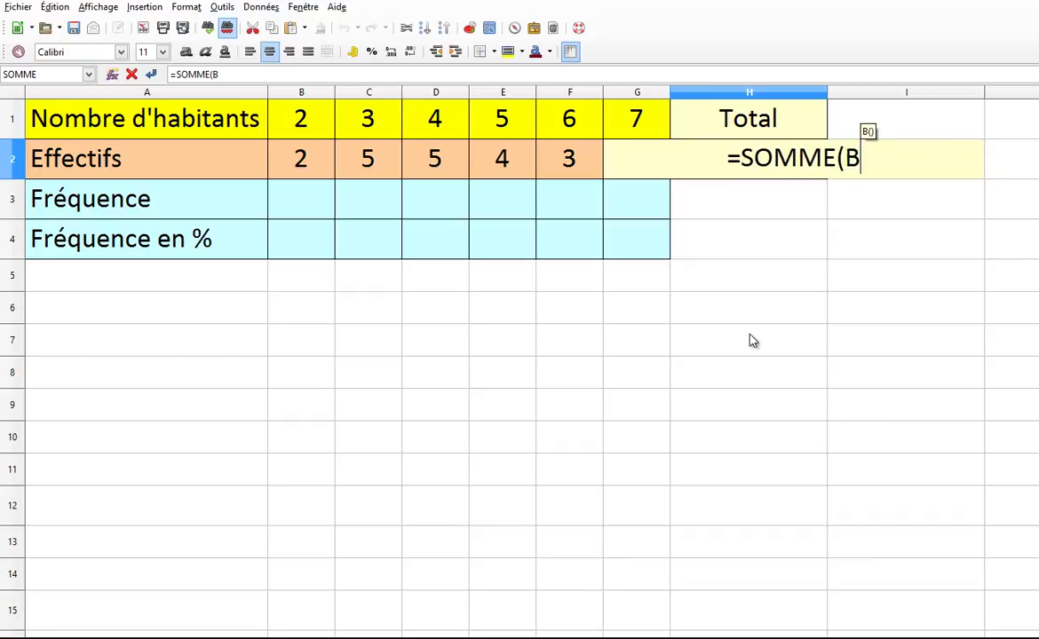
text(2:)
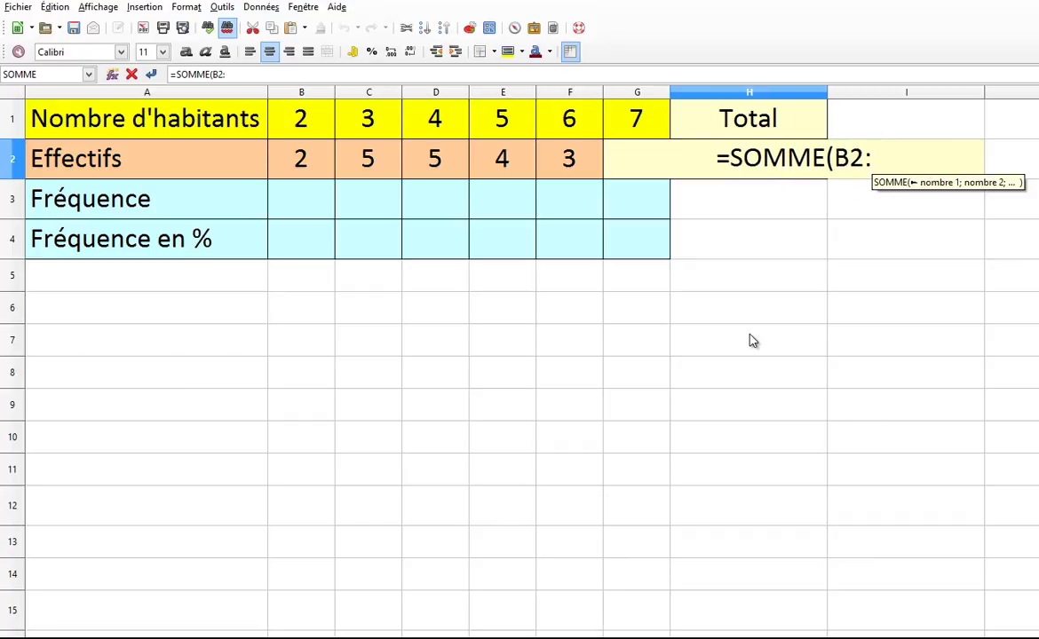
text(G)
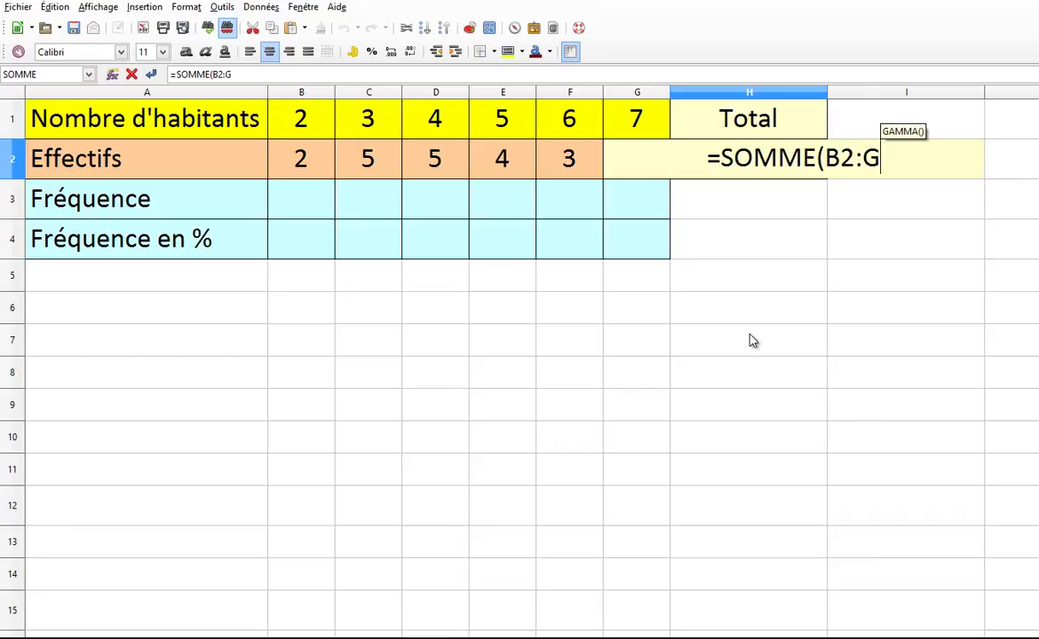
text(2))
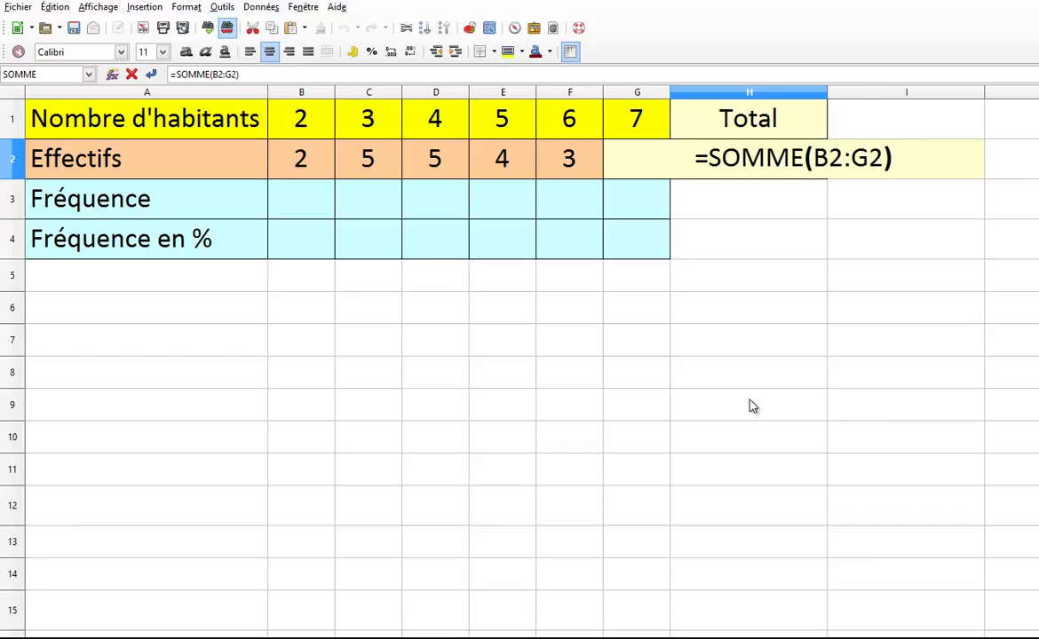
key(Return)
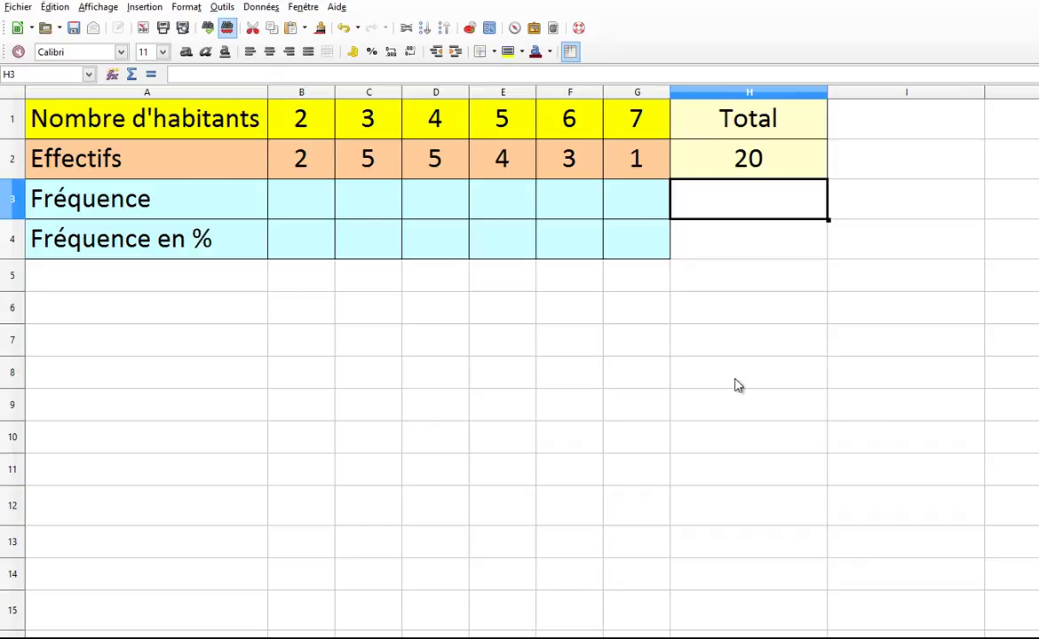
Enter the formula =B2/H2 in B3 to compute the frequency for 2 inhabitants
click(295, 213)
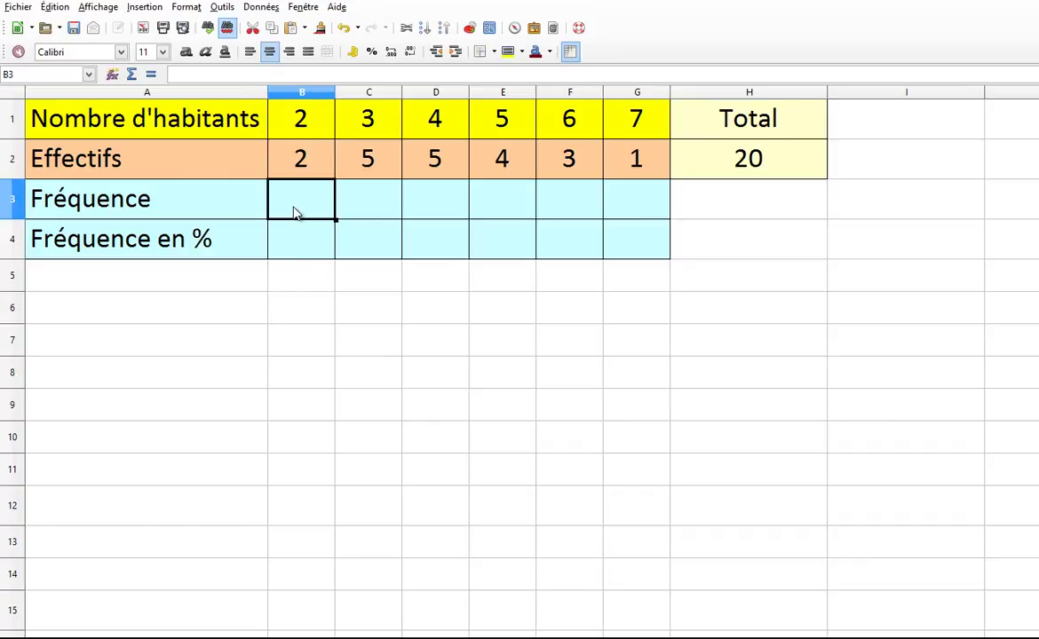
double_click(297, 204)
text(=)
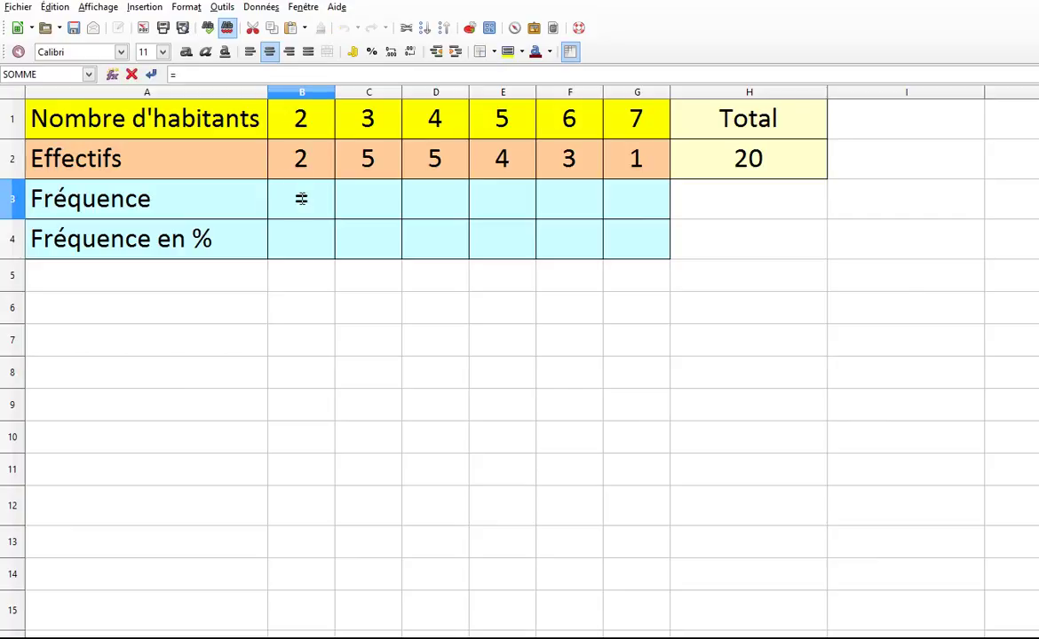
click(302, 159)
text(/H2)
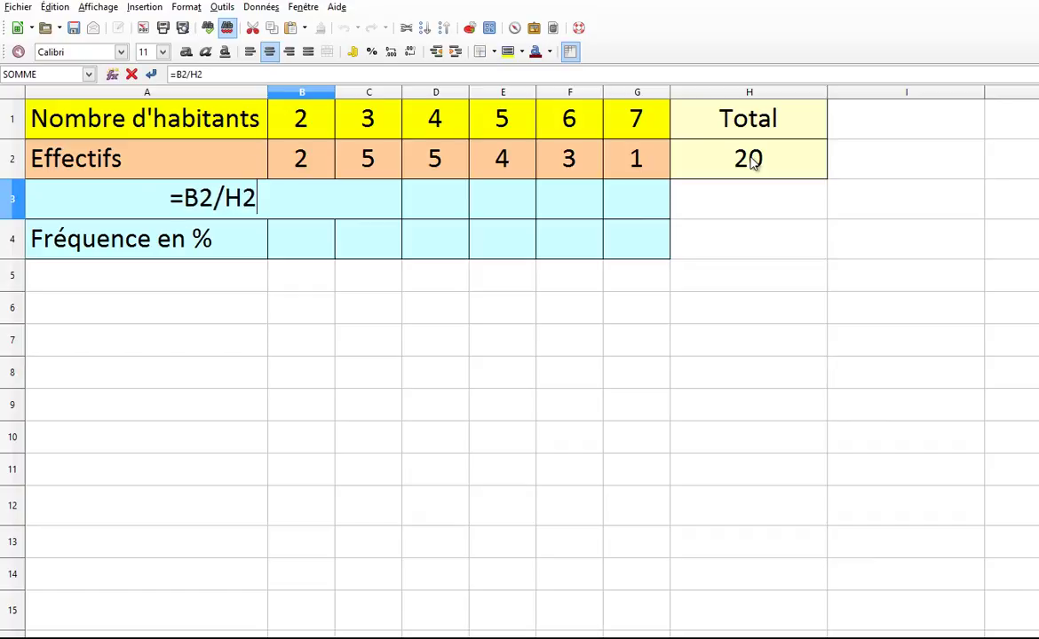
key(Return)
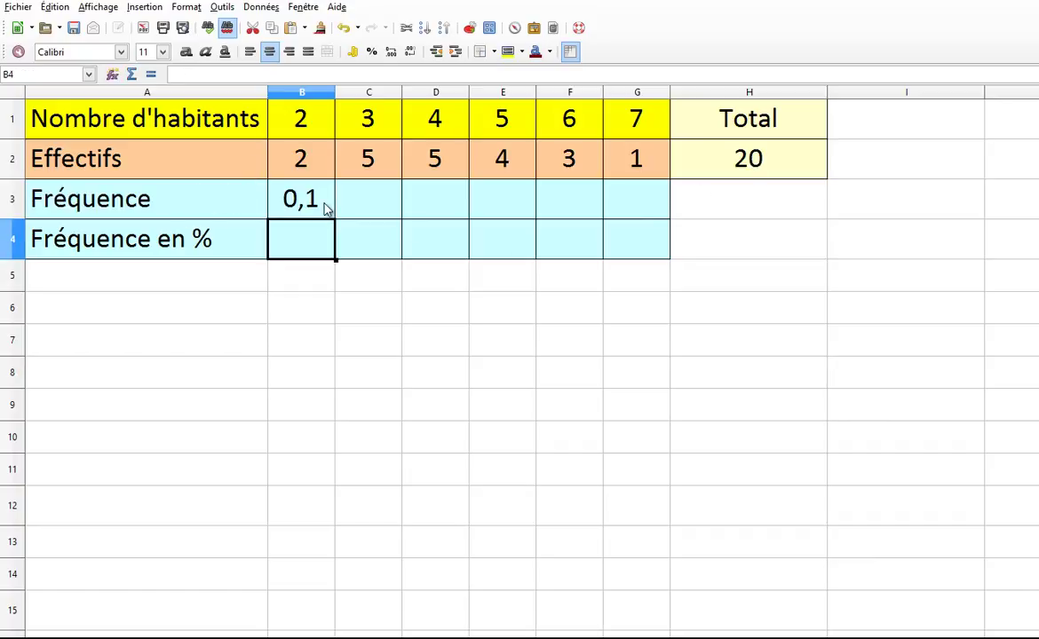
Enter the formula =C2/H2 in C3 to compute the frequency for 3 inhabitants
click(375, 207)
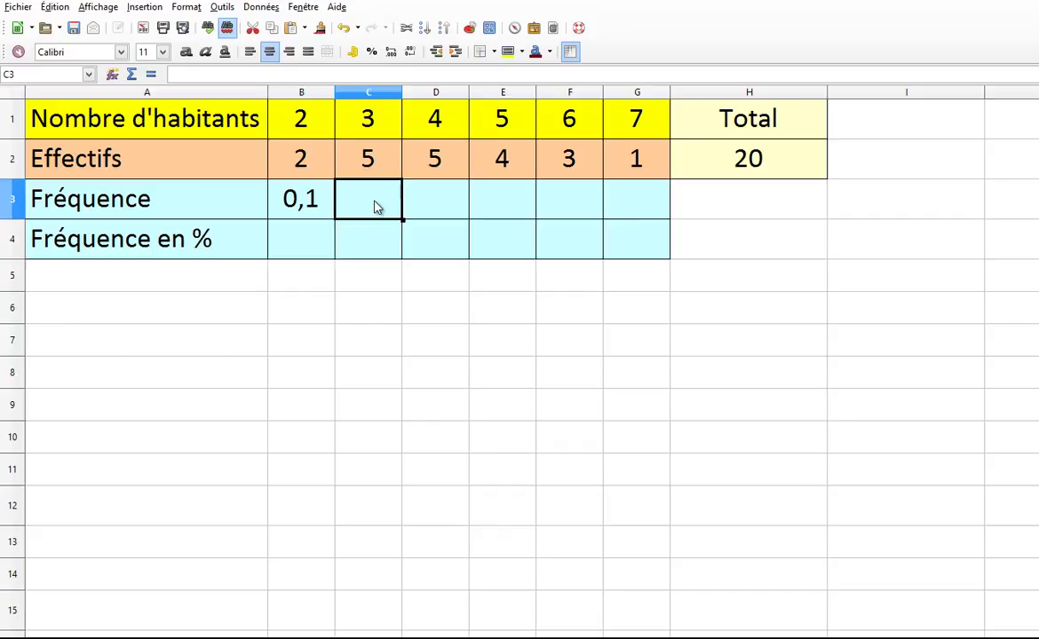
text(=)
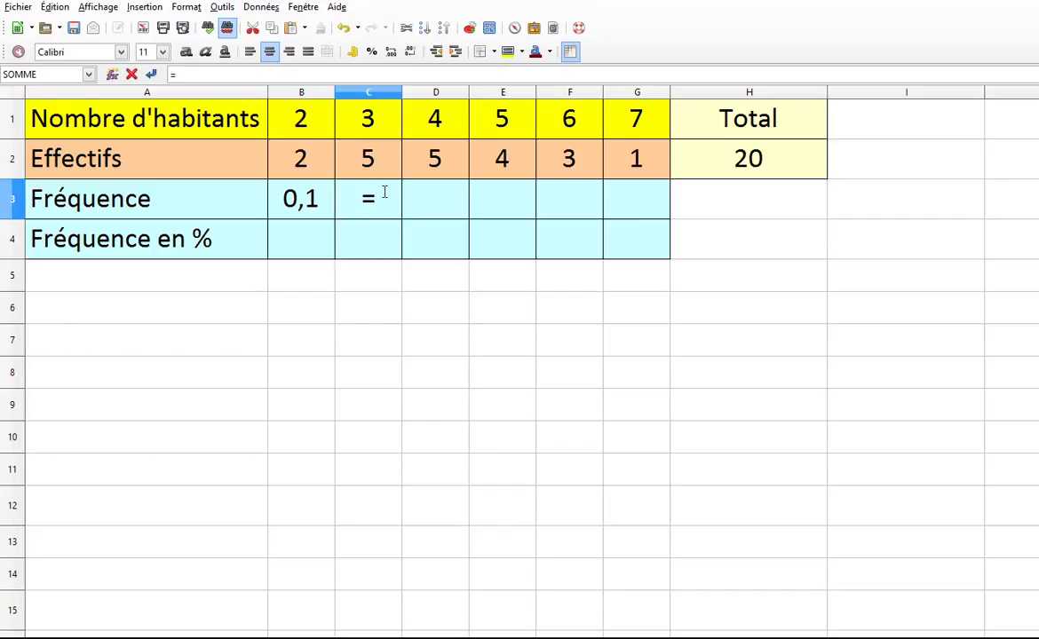
text(C2/)
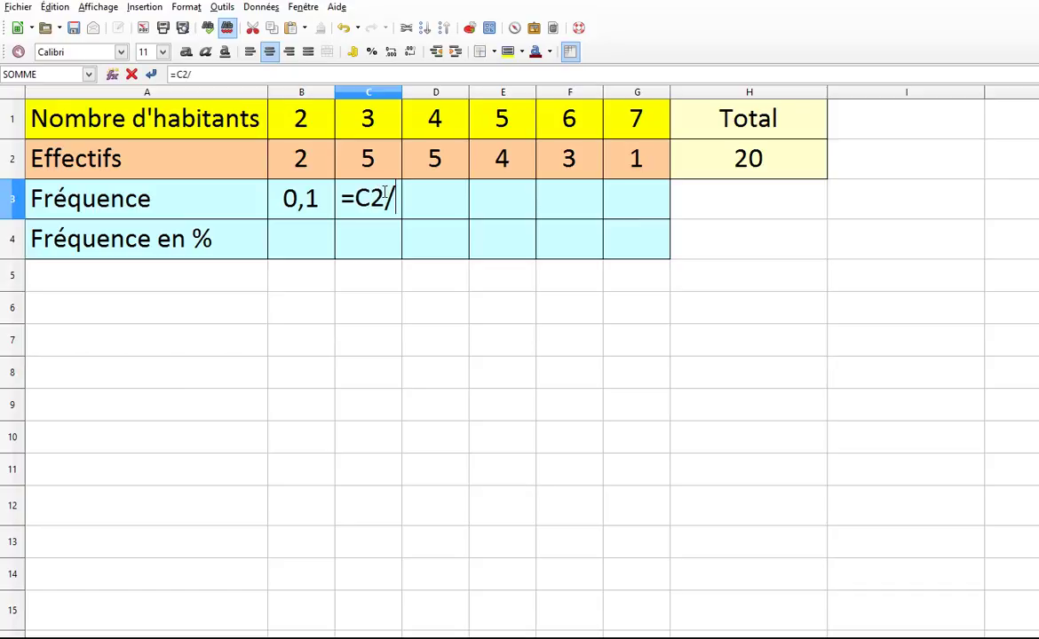
text(H)
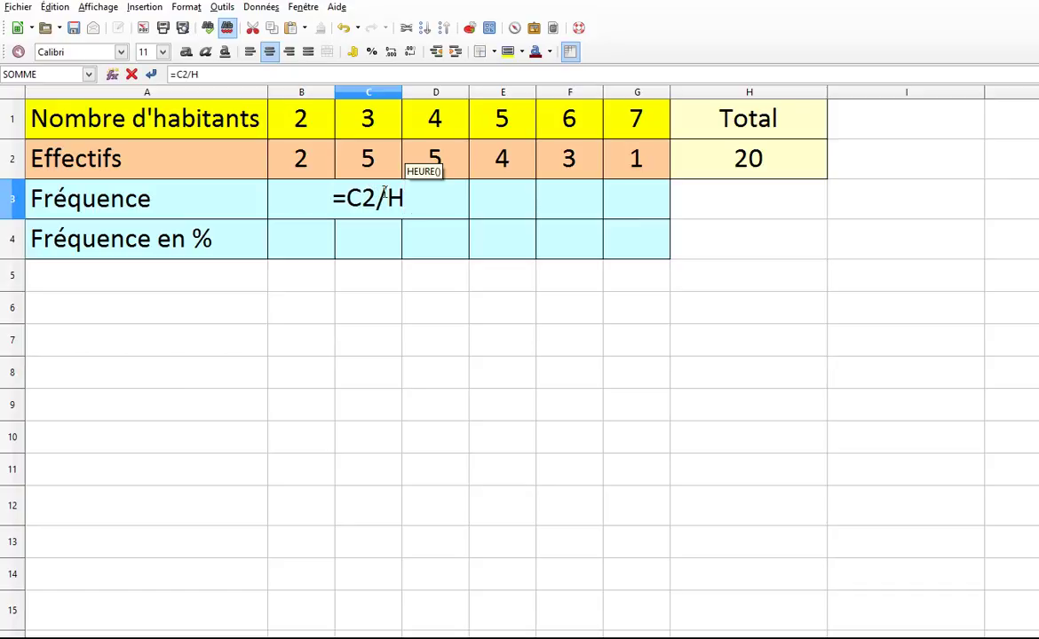
text(2)
key(Return)
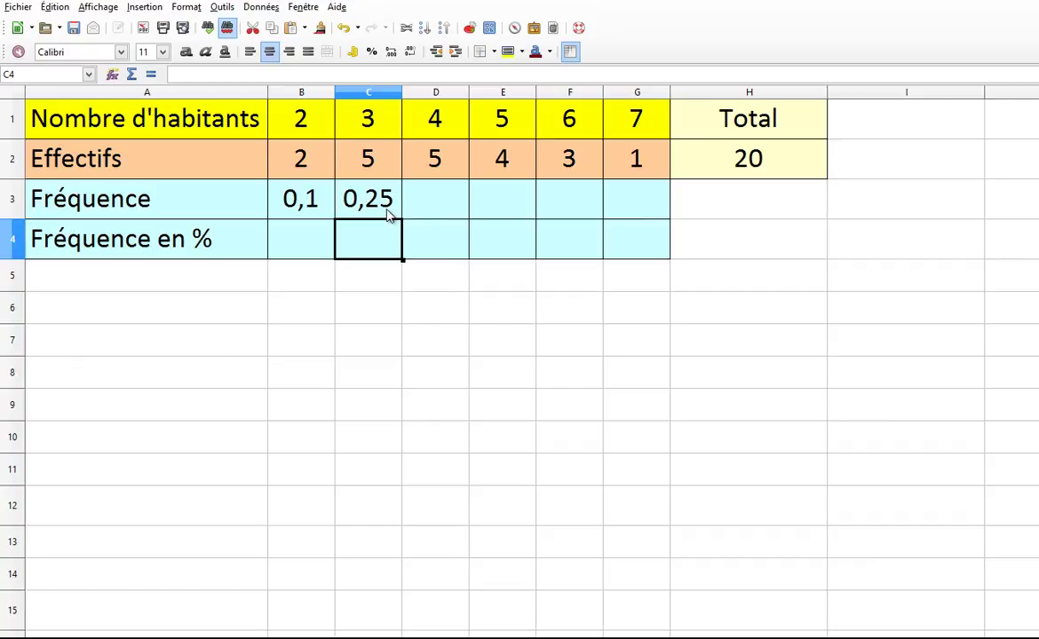
click(388, 215)
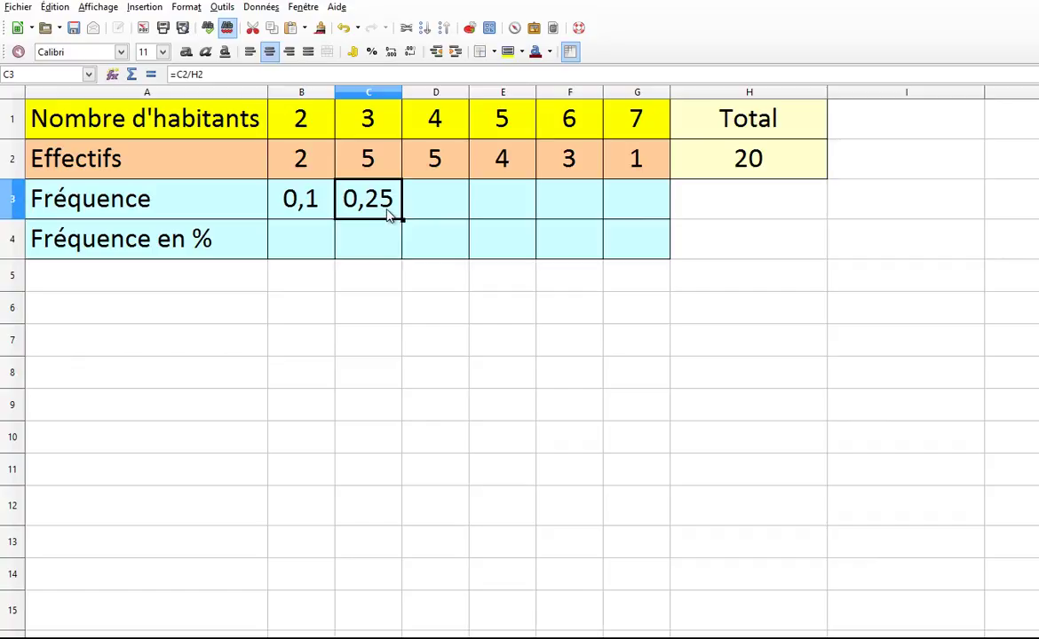
Enter the formula =D2/H2 in D3 to compute the frequency for 4 inhabitants
double_click(424, 206)
text(=)
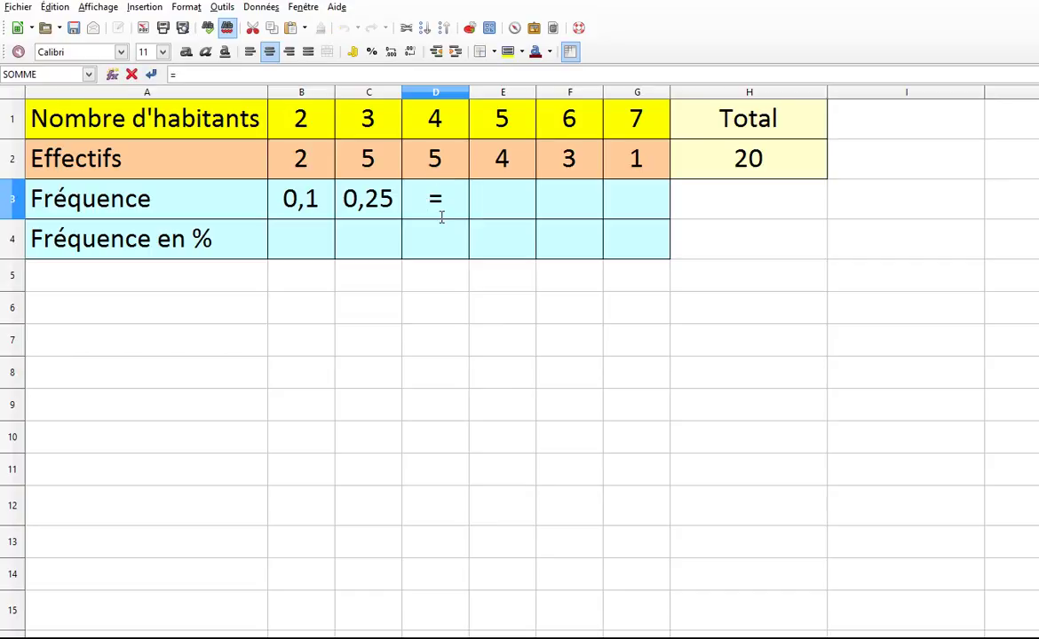
text(D2/H2)
key(Return)
Enter the formula =E2/H2 in E3 to compute the frequency for 5 inhabitants
click(497, 205)
double_click(497, 205)
text(=)
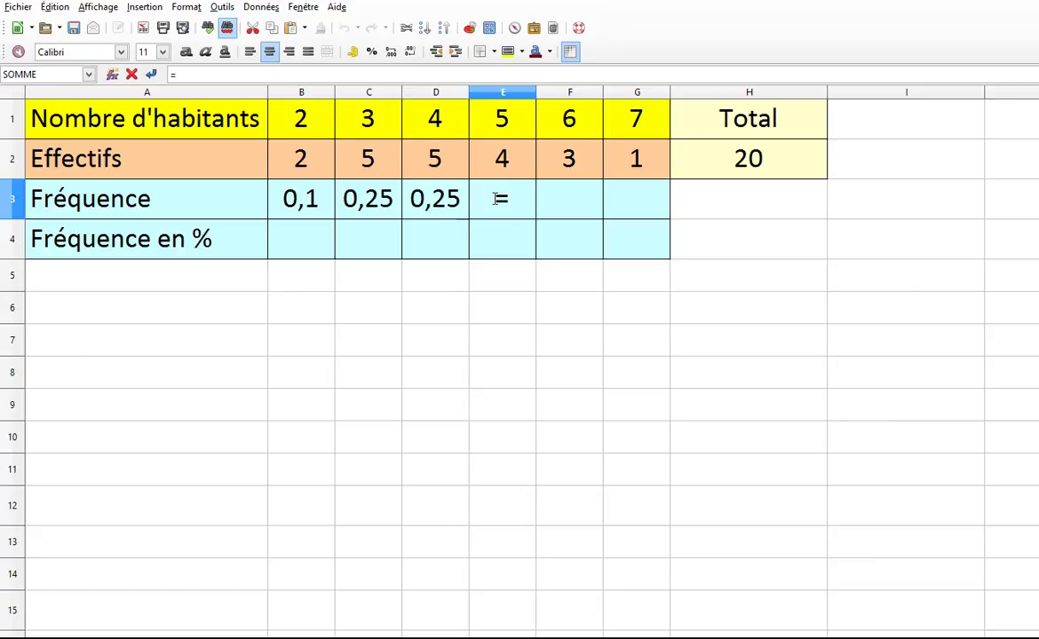
text(E2/H2)
key(Return)
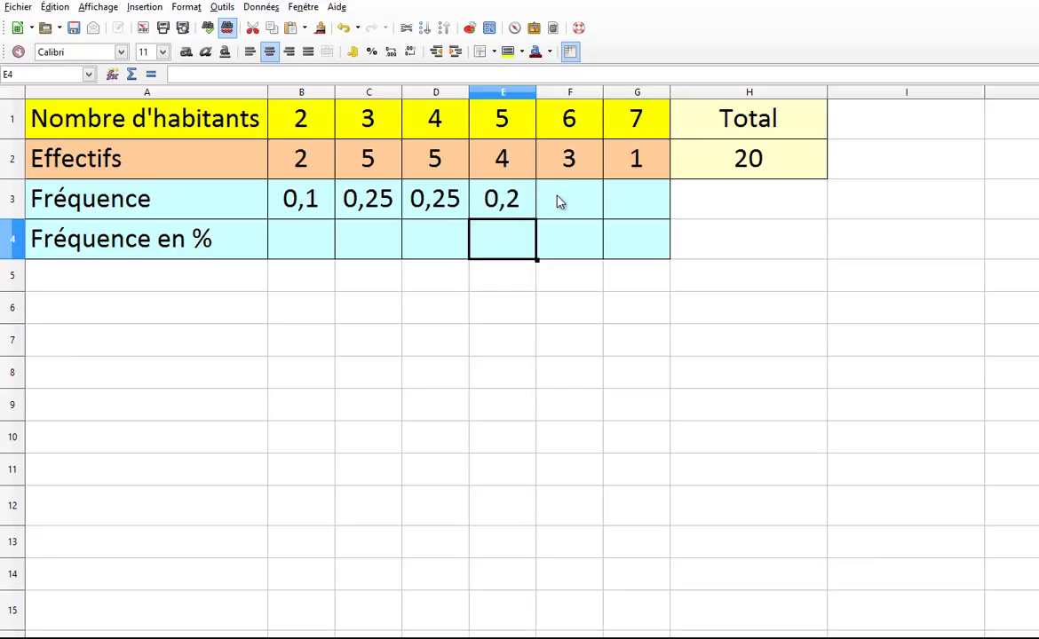
Enter the formula =F2/H2 in F3 to compute the frequency for 6 inhabitants
click(559, 203)
text(=)
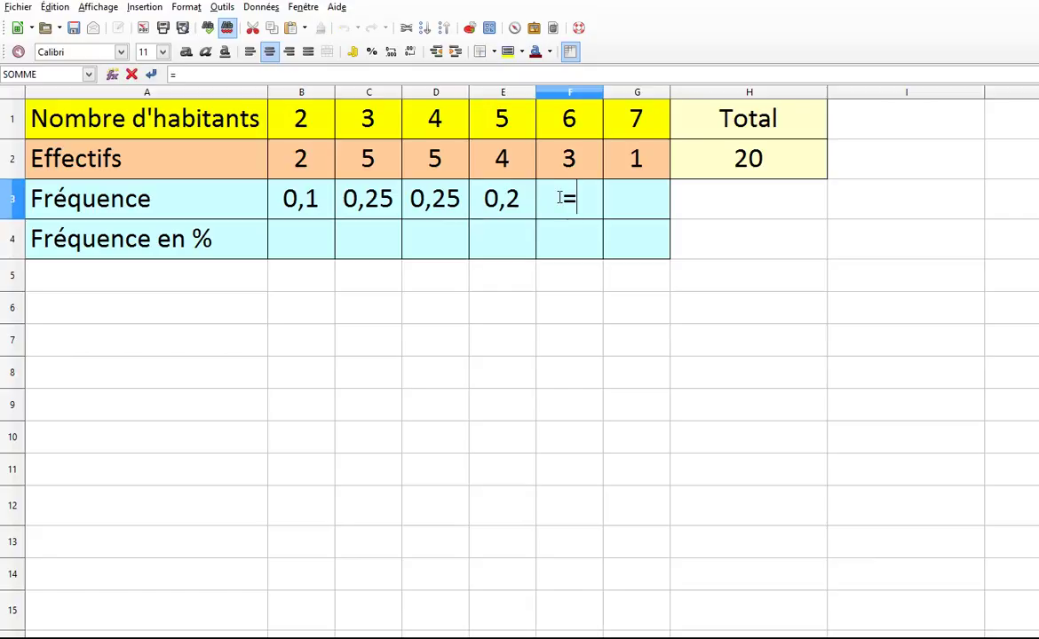
text(F2/)
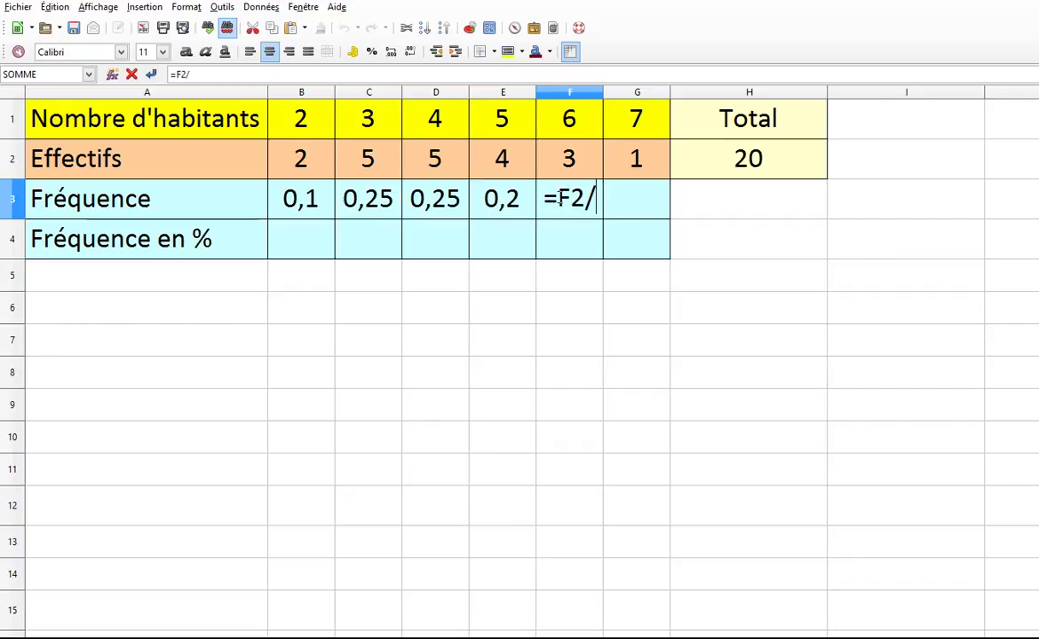
text(H2)
key(Return)
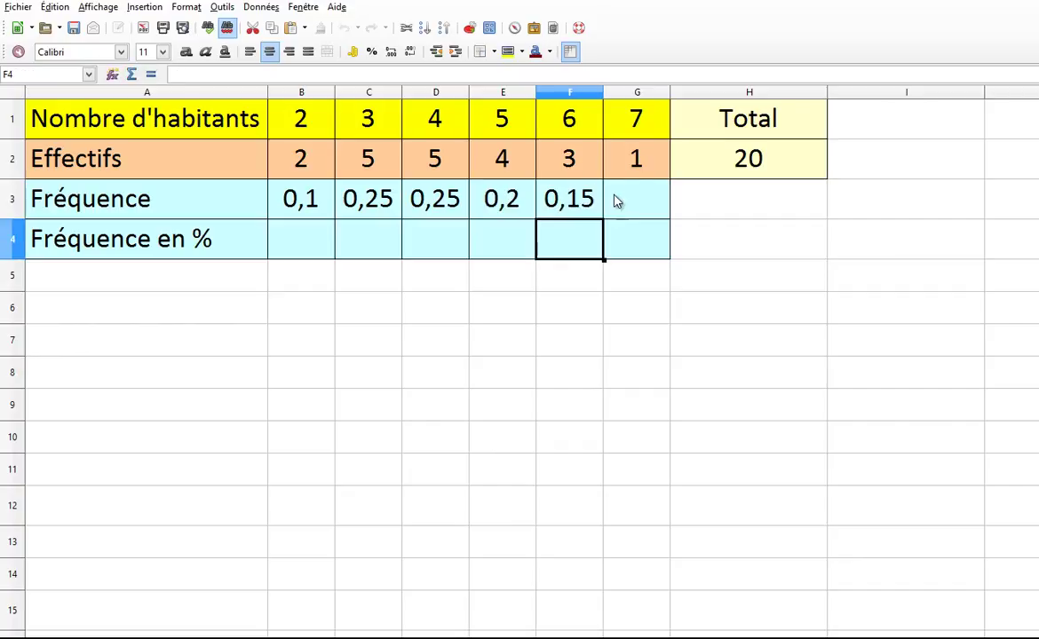
Enter the formula =G2/H2 in G3 to compute the frequency for 7 inhabitants
click(627, 200)
text(=)
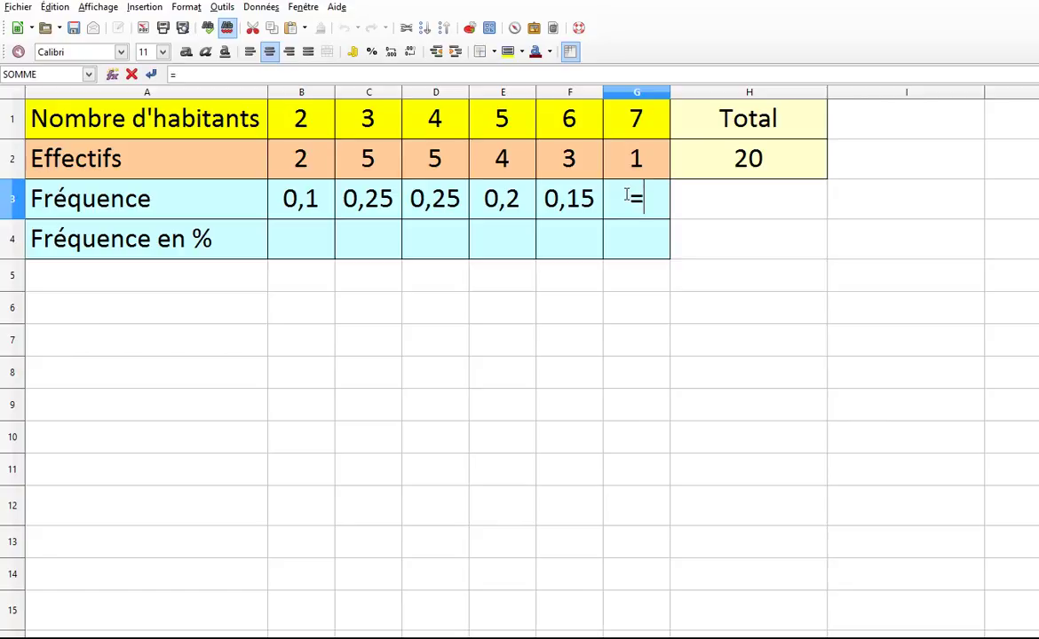
text(G2/)
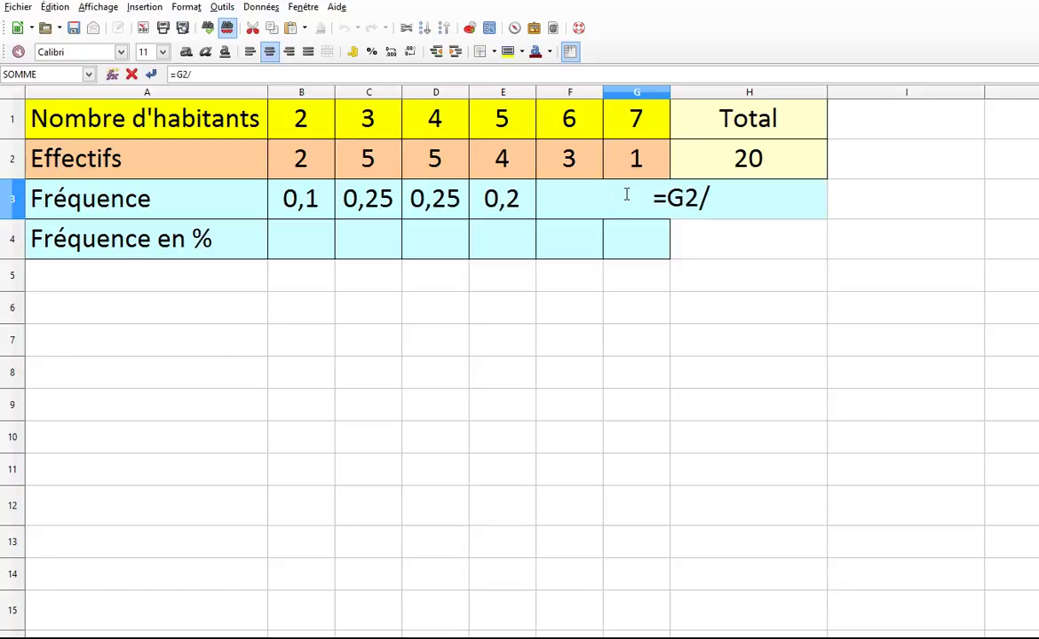
text(H2)
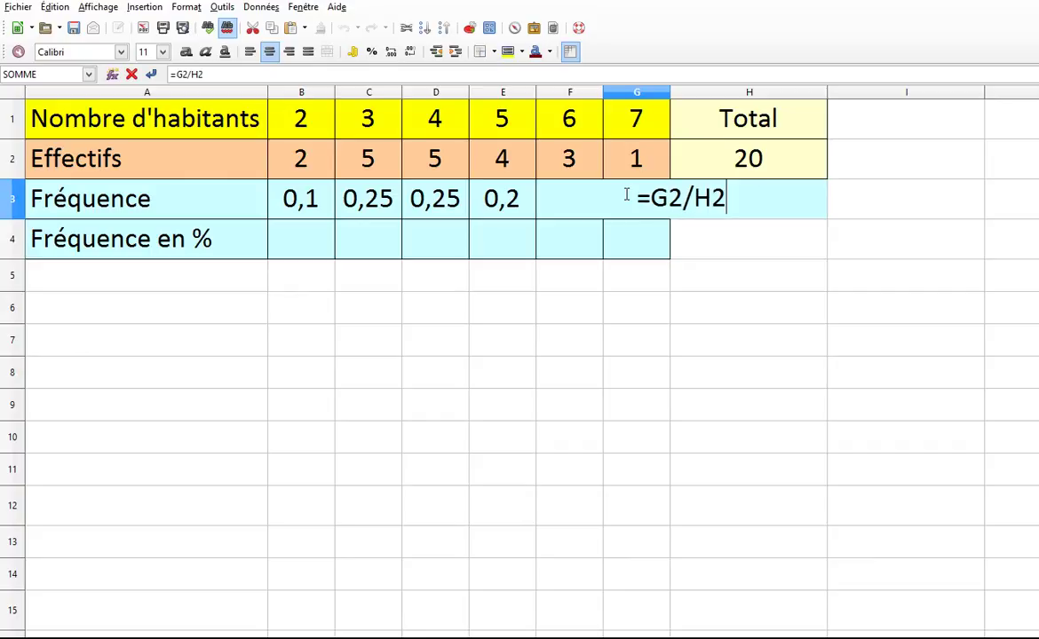
key(Return)
Enter the formula =B3*100 in B4 to compute the percentage frequency for 2 inhabitants
click(292, 252)
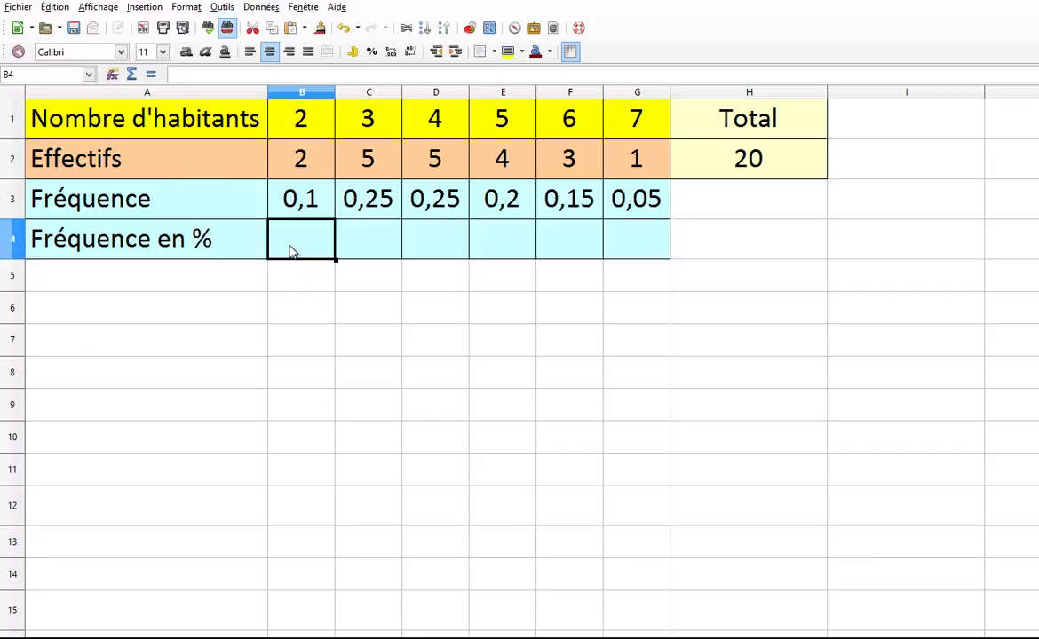
text(=)
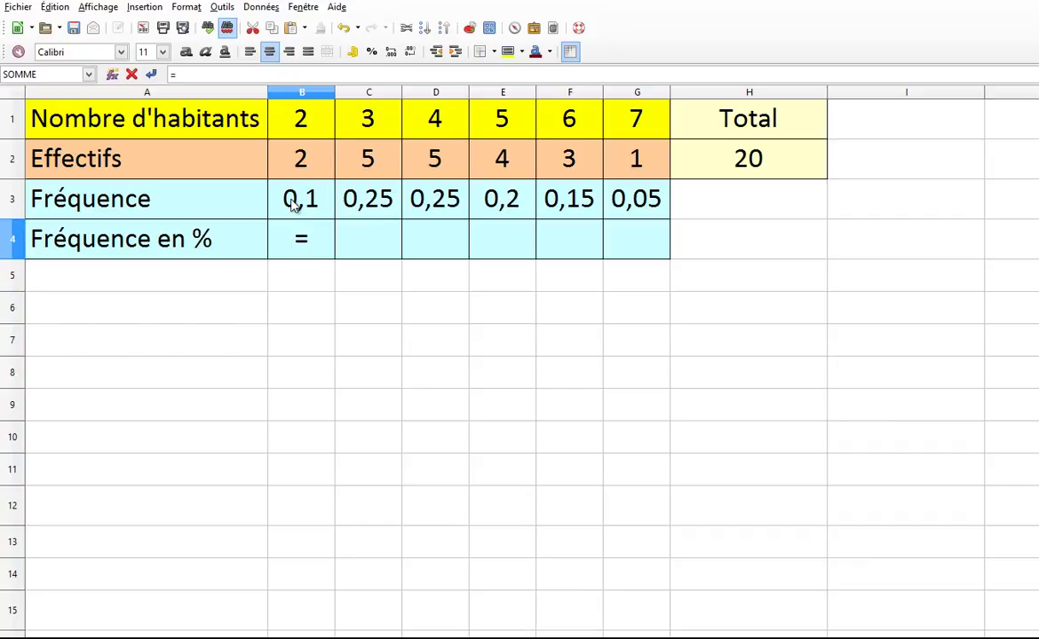
click(293, 203)
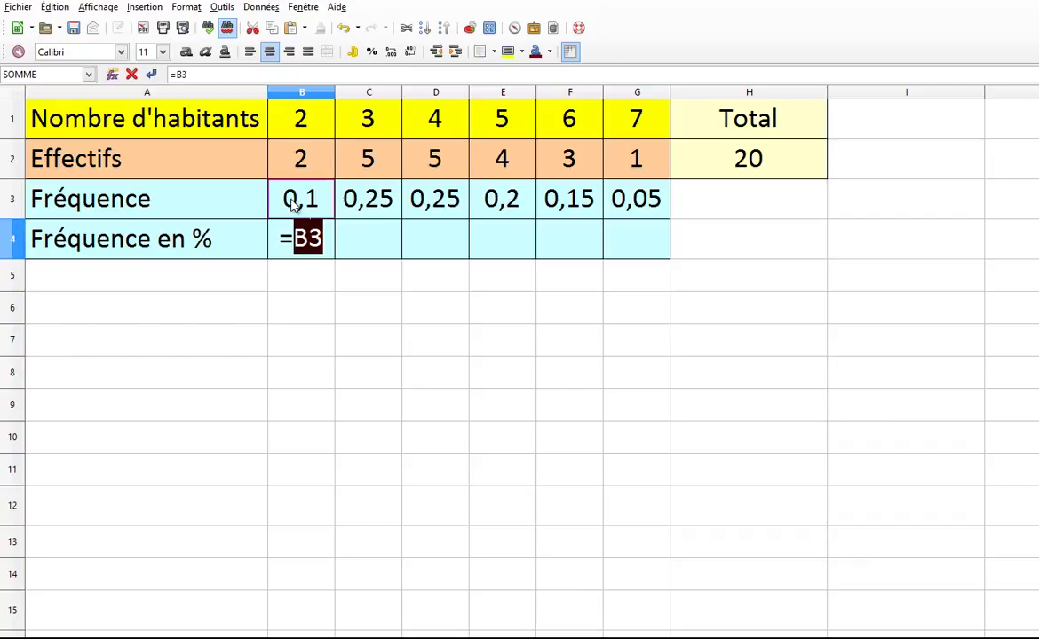
text(*100)
key(Return)
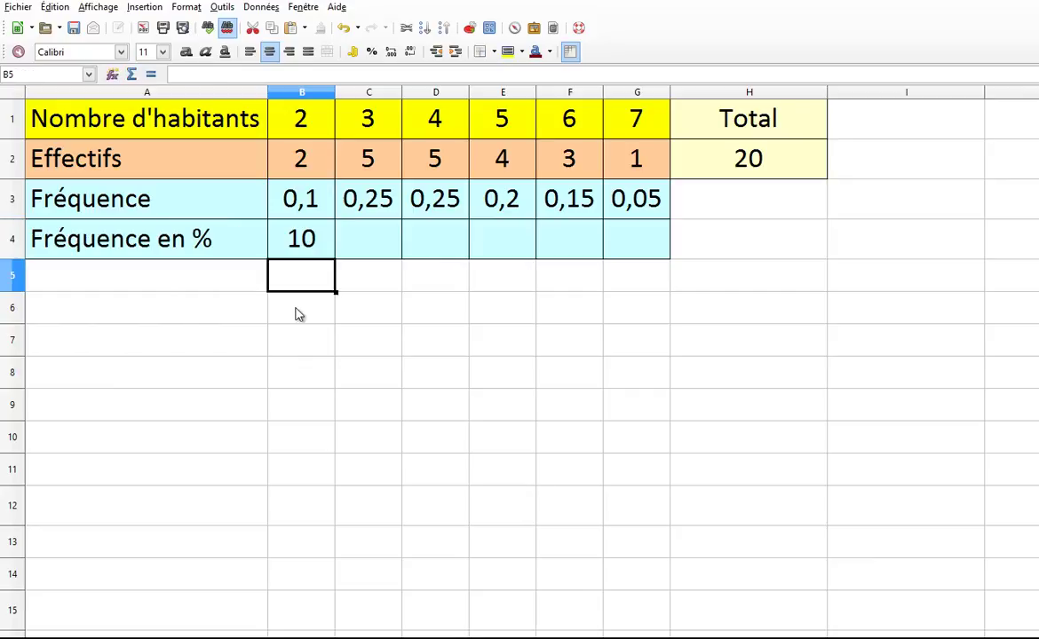
Fill the B4 percentage formula into C4 and check the copied formula's cell reference
click(313, 253)
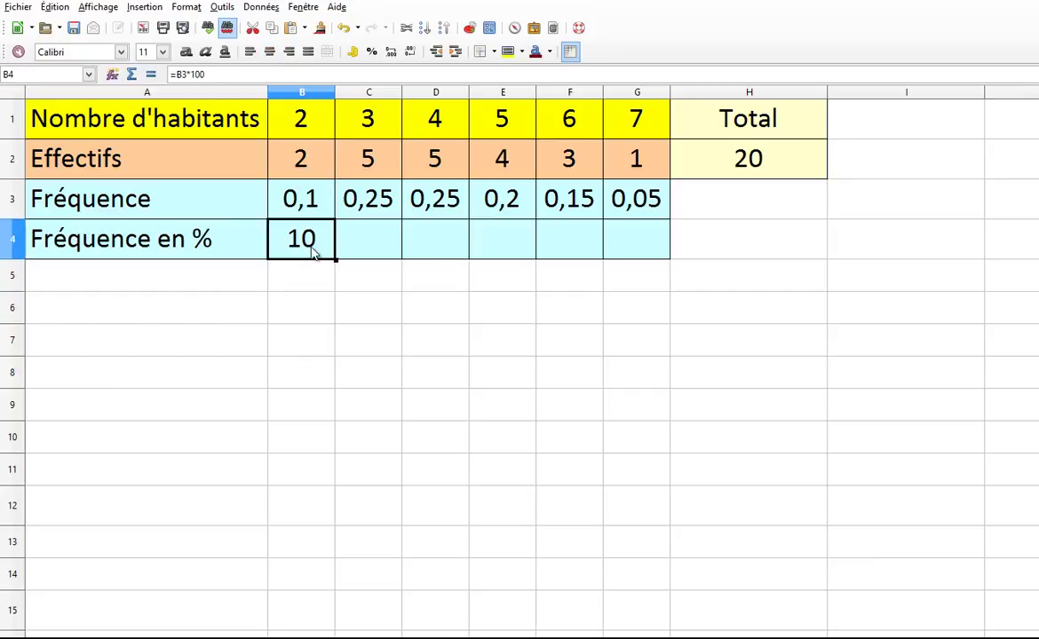
drag(336, 260, 399, 259)
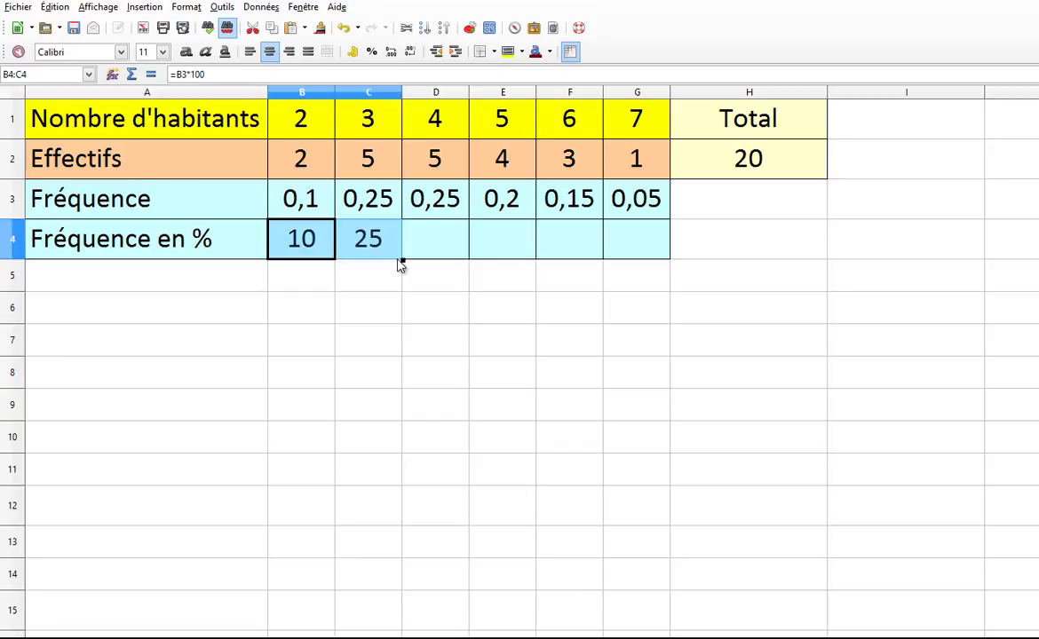
click(388, 257)
double_click(388, 258)
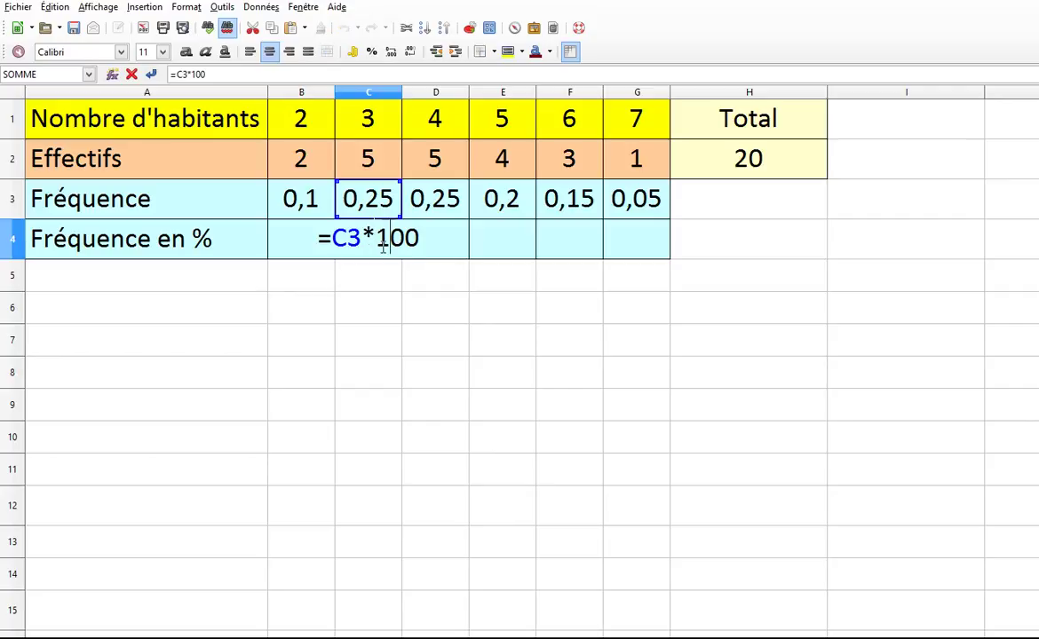
key(Return)
Fill the percentage formula from C4 across to G4 to complete the Fréquence en % row
click(394, 251)
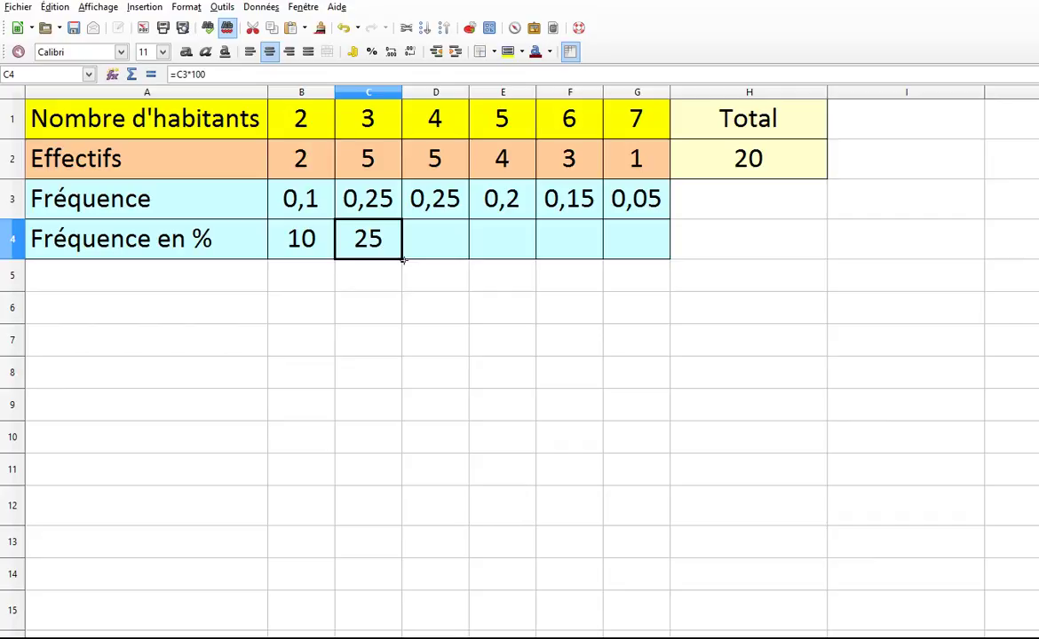
drag(403, 260, 644, 264)
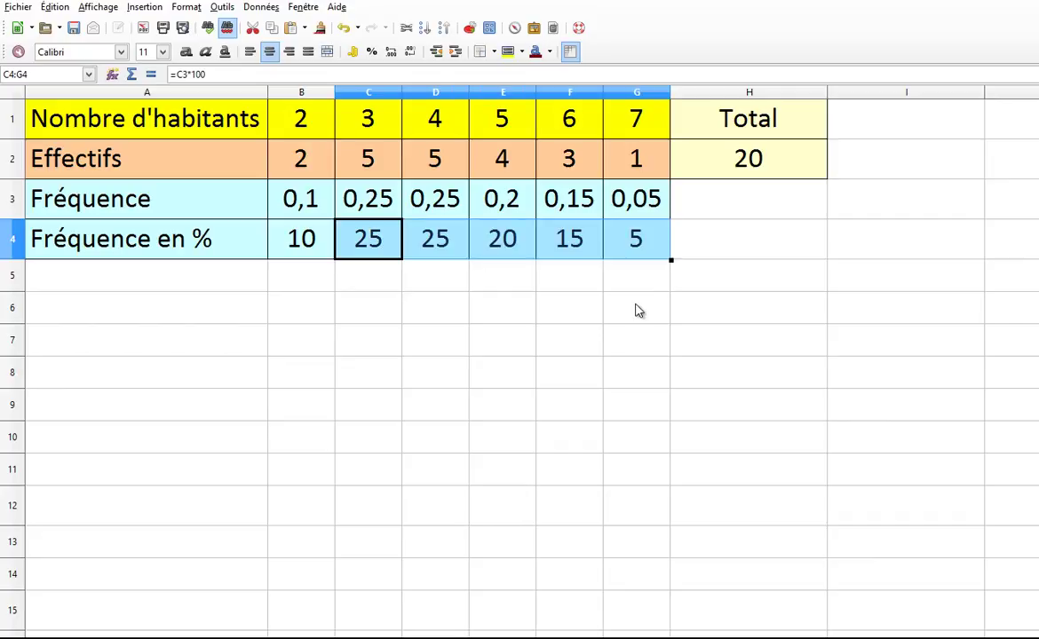
click(638, 311)
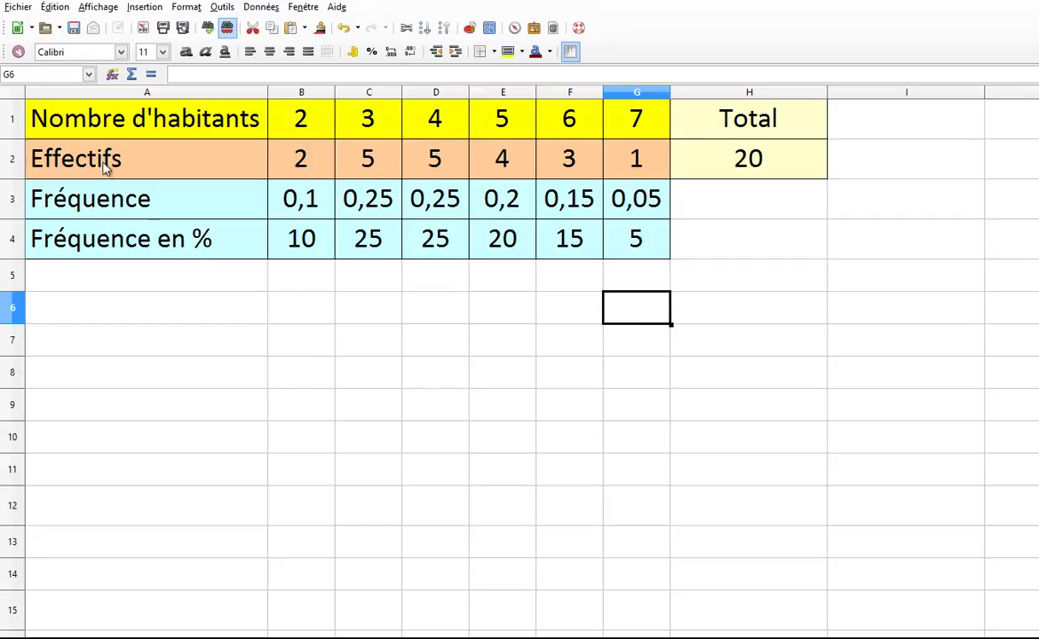
Start a chart from the range A1:G2 and choose the normal Secteur (pie) type
drag(55, 116, 624, 177)
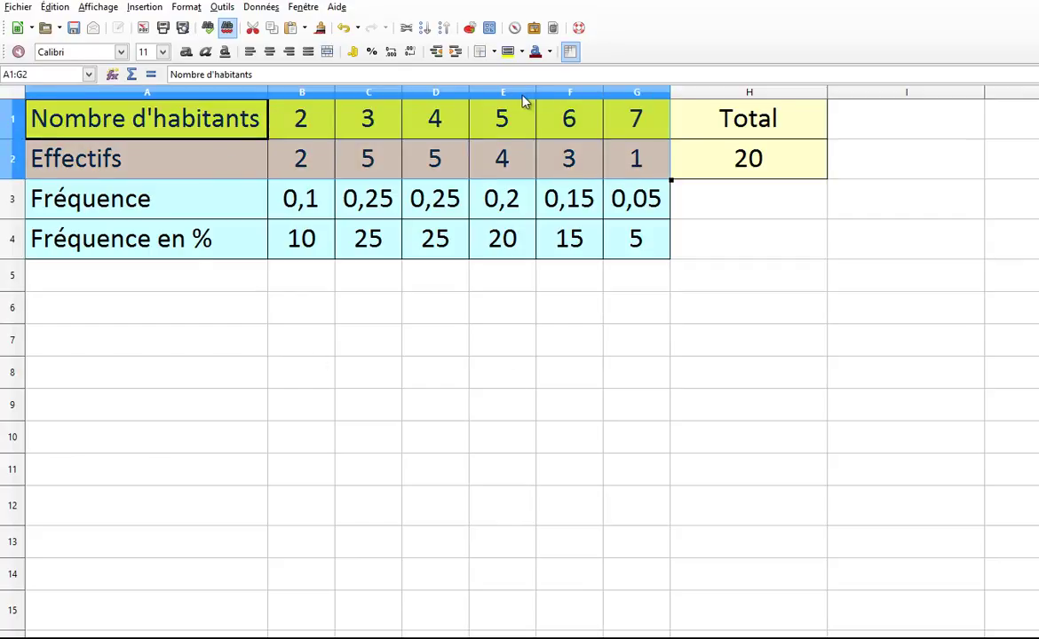
click(468, 36)
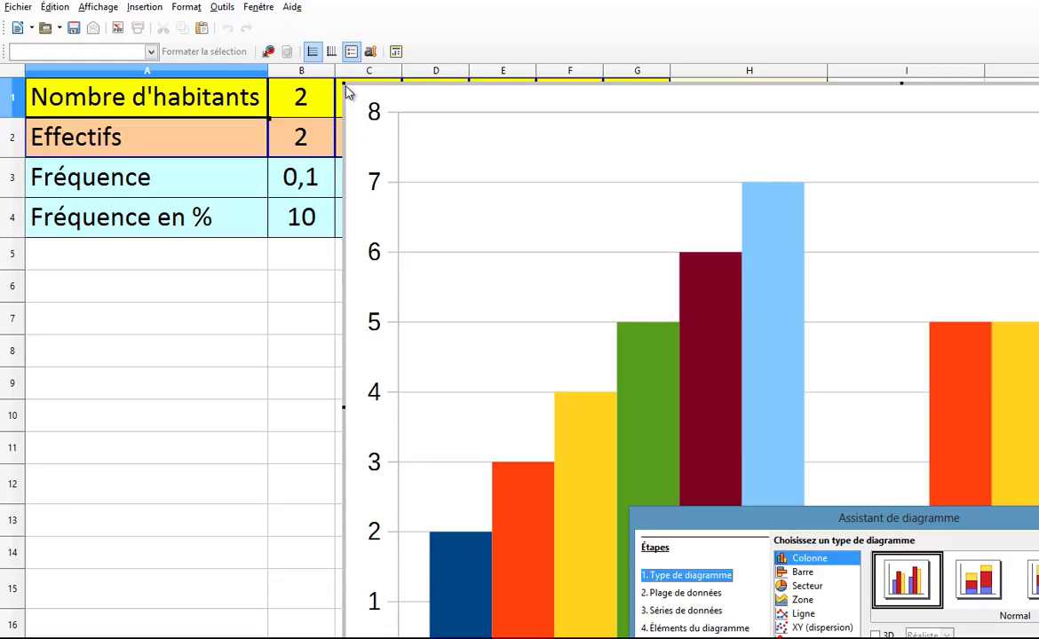
drag(814, 522, 518, 241)
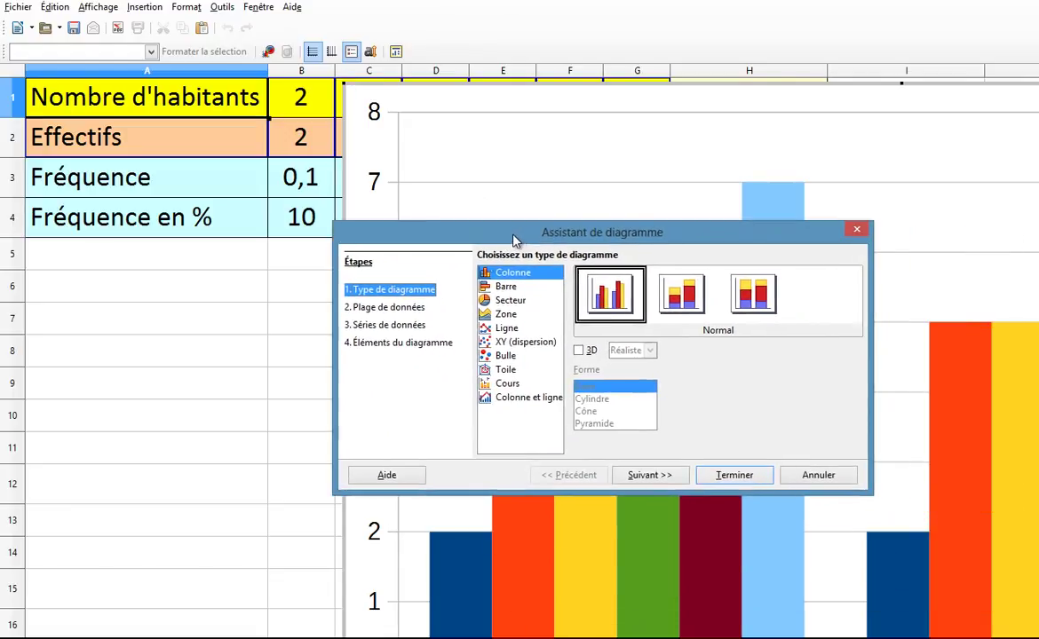
click(508, 301)
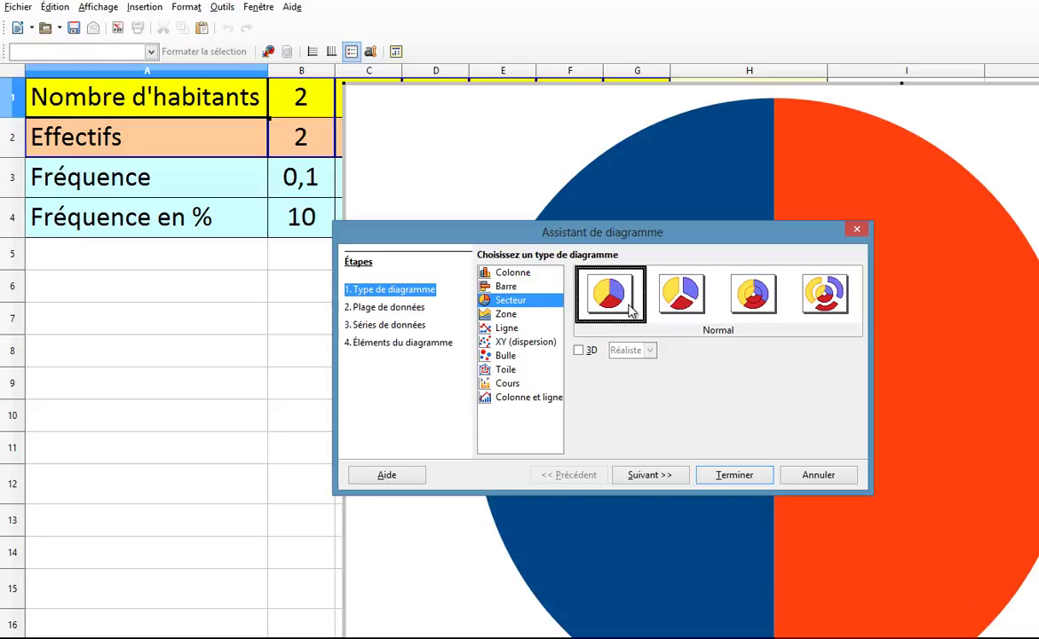
Set the chart's data series to rows and use the first row as labels
click(384, 308)
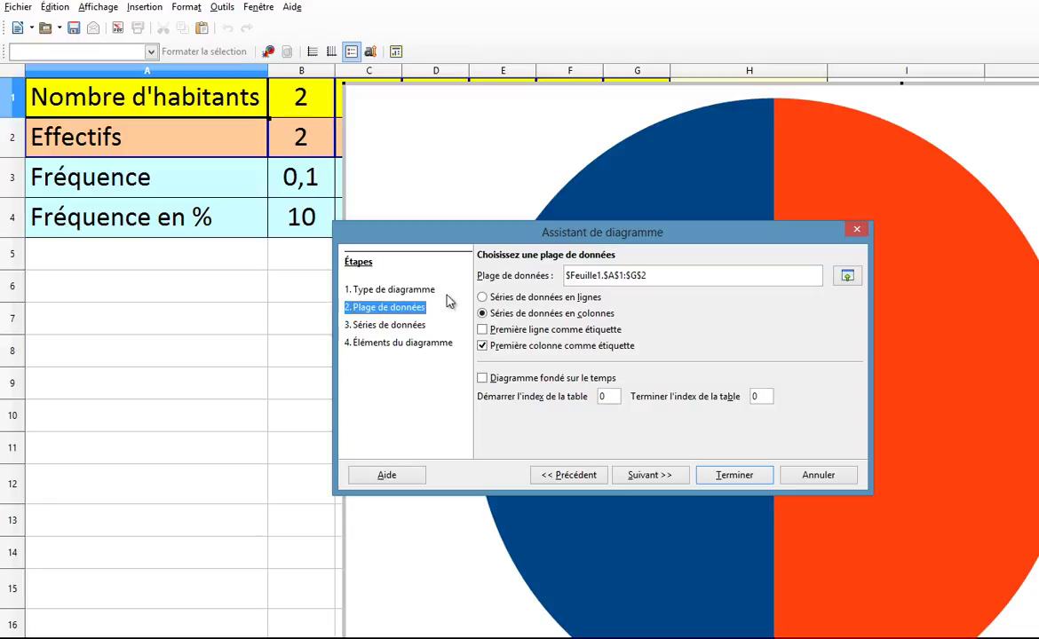
click(482, 299)
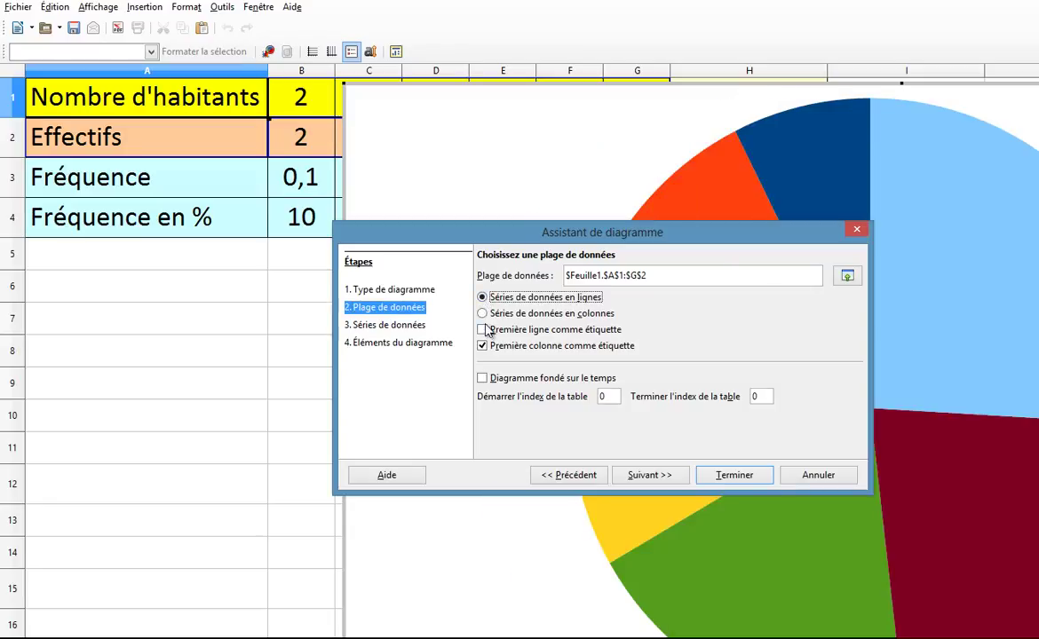
click(485, 330)
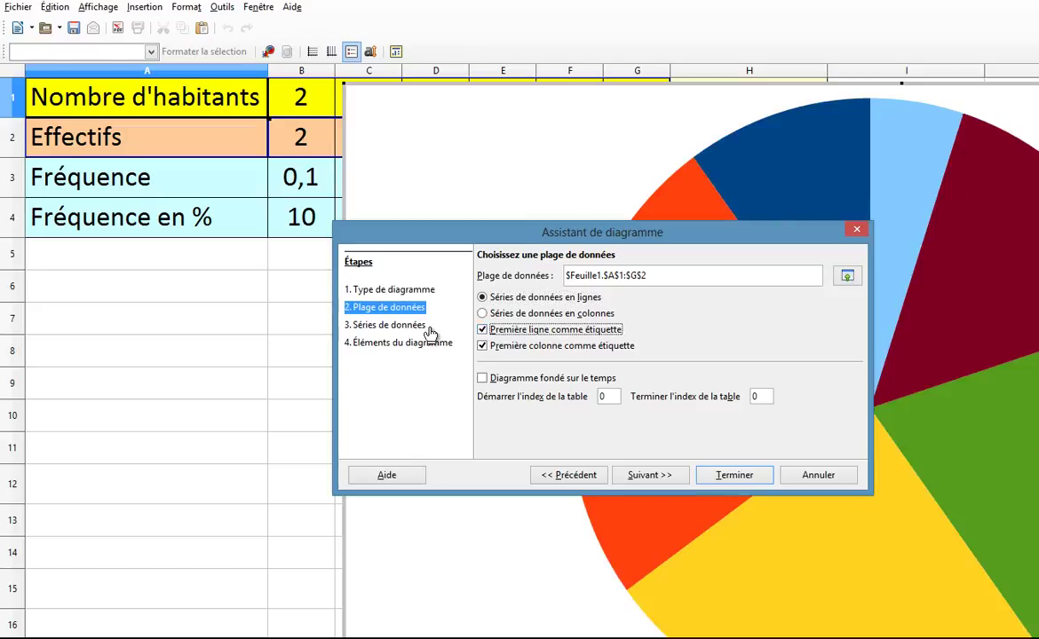
Title the pie chart "Nombre d'habitants par maison" and finish creating it
click(389, 326)
click(420, 347)
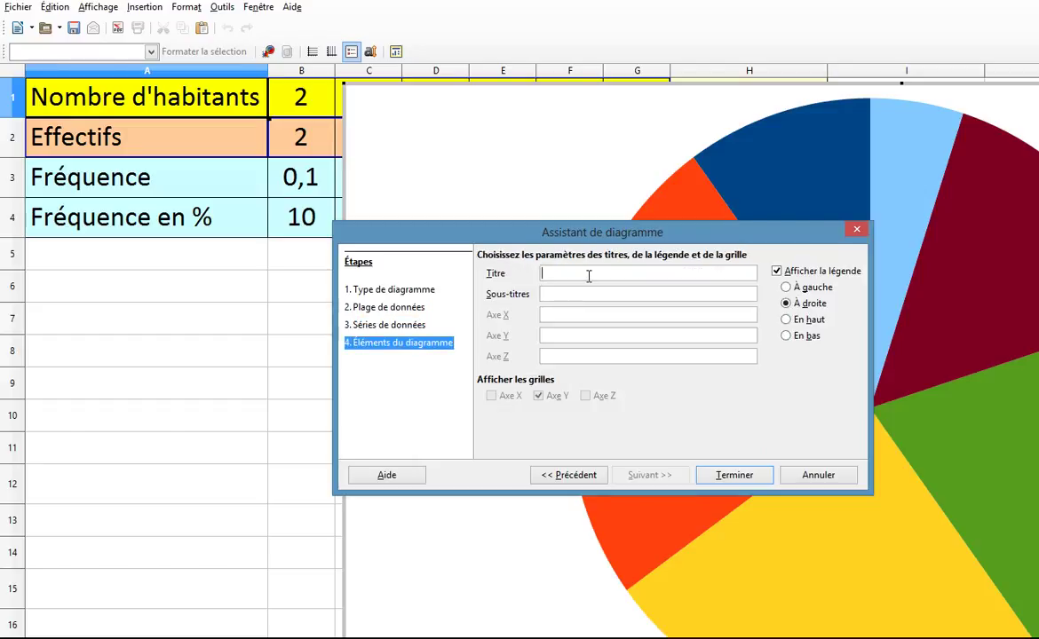
click(587, 276)
text(Nombre d'habitants par maison)
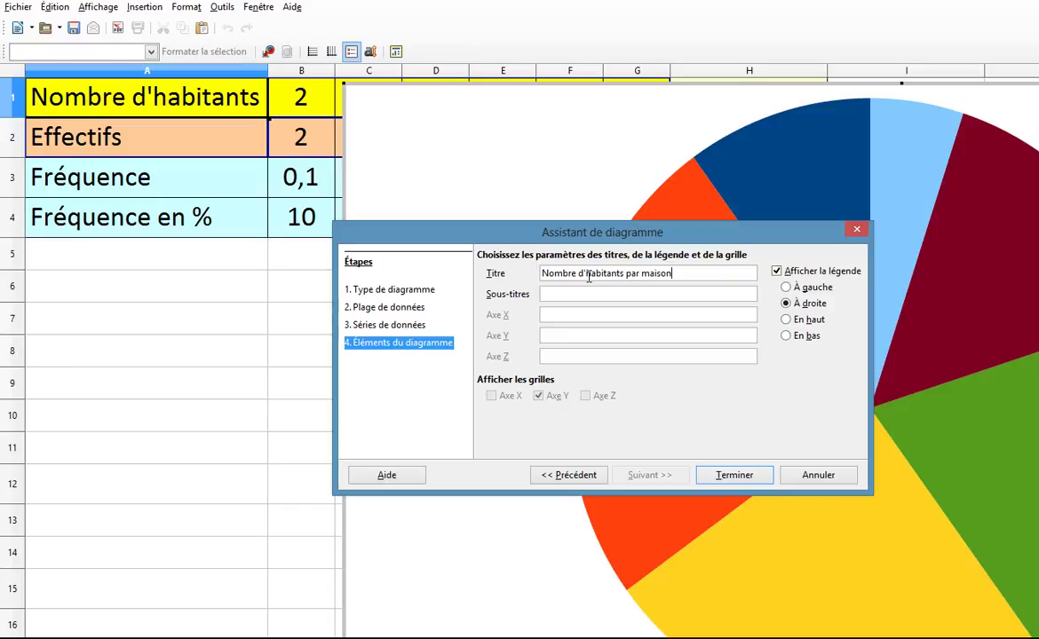
click(731, 476)
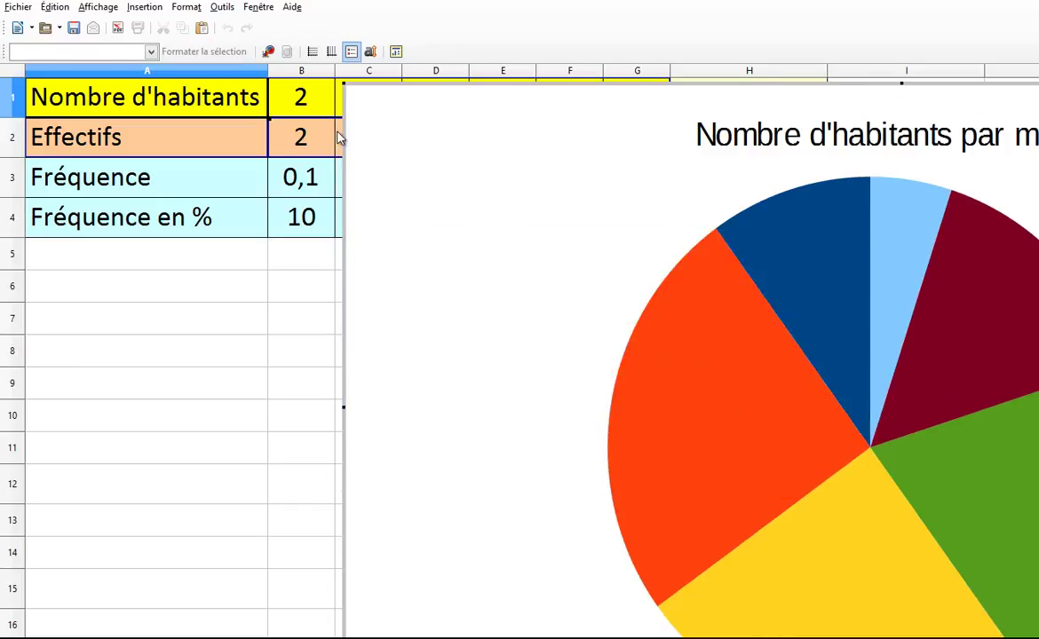
Shrink the pie chart and place it just below the table, leaving all the data uncovered
click(246, 348)
click(395, 176)
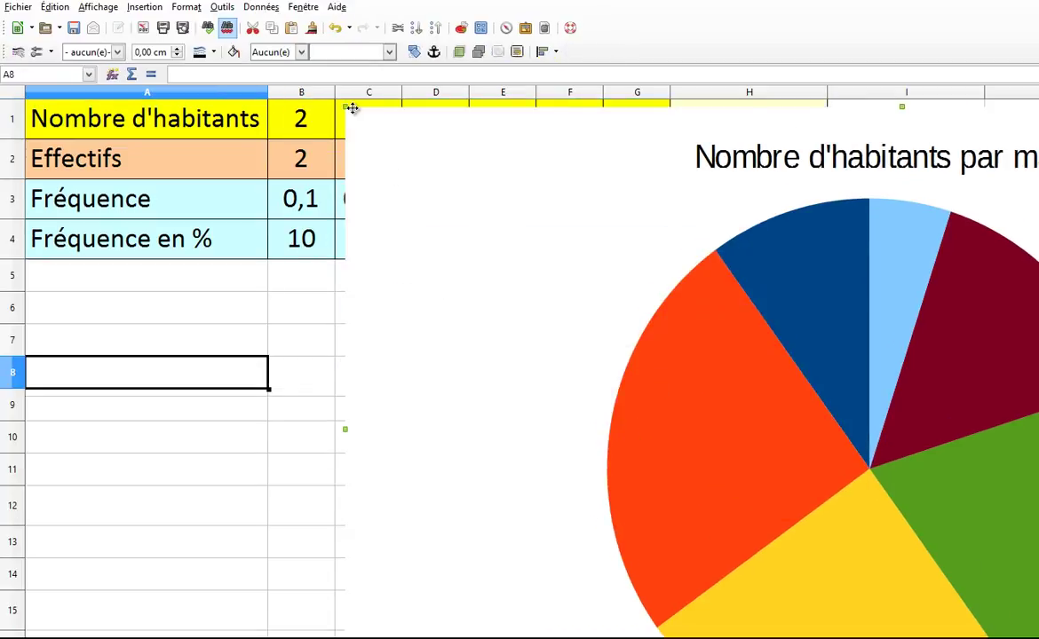
drag(345, 107, 907, 433)
drag(983, 479, 443, 318)
click(271, 340)
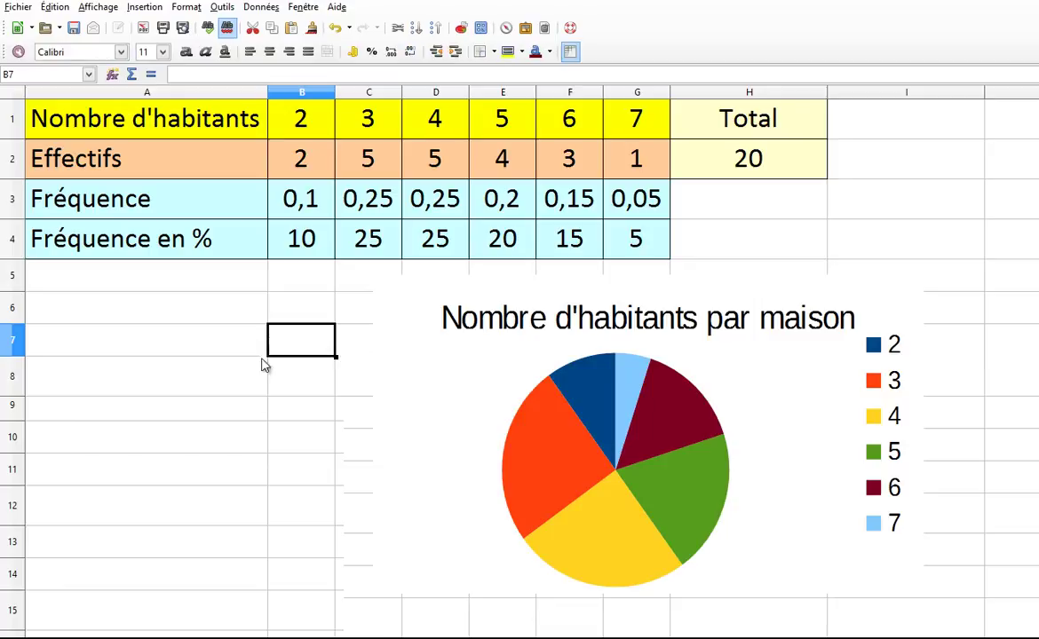